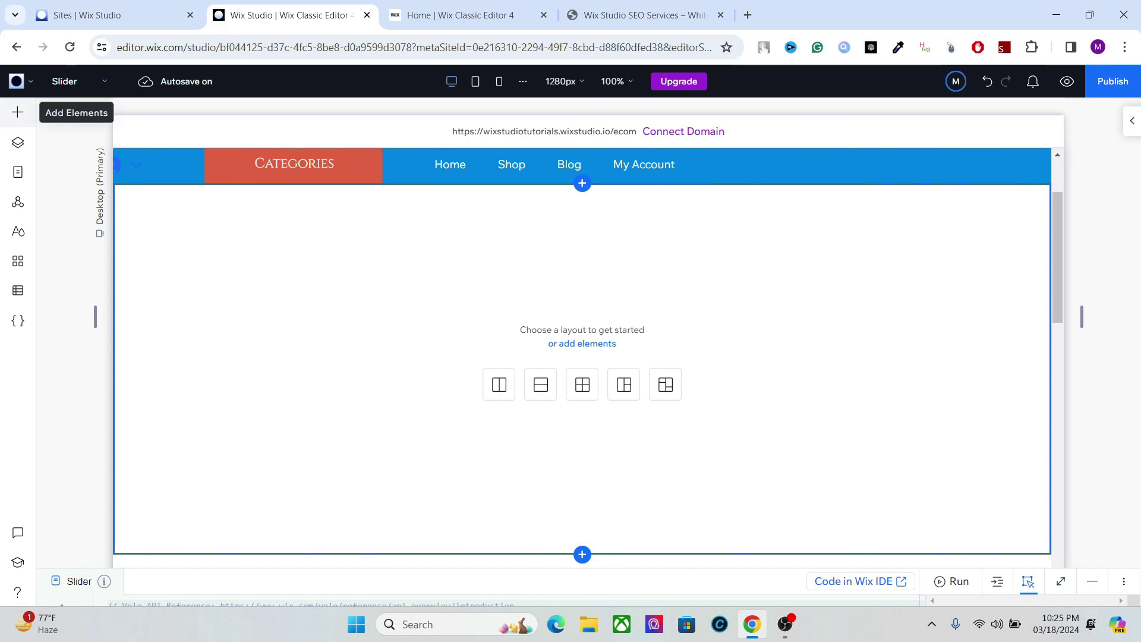
# Step: Add the Featured Products slideshow repeater to the empty section and preview the page
pyautogui.click(18, 112)
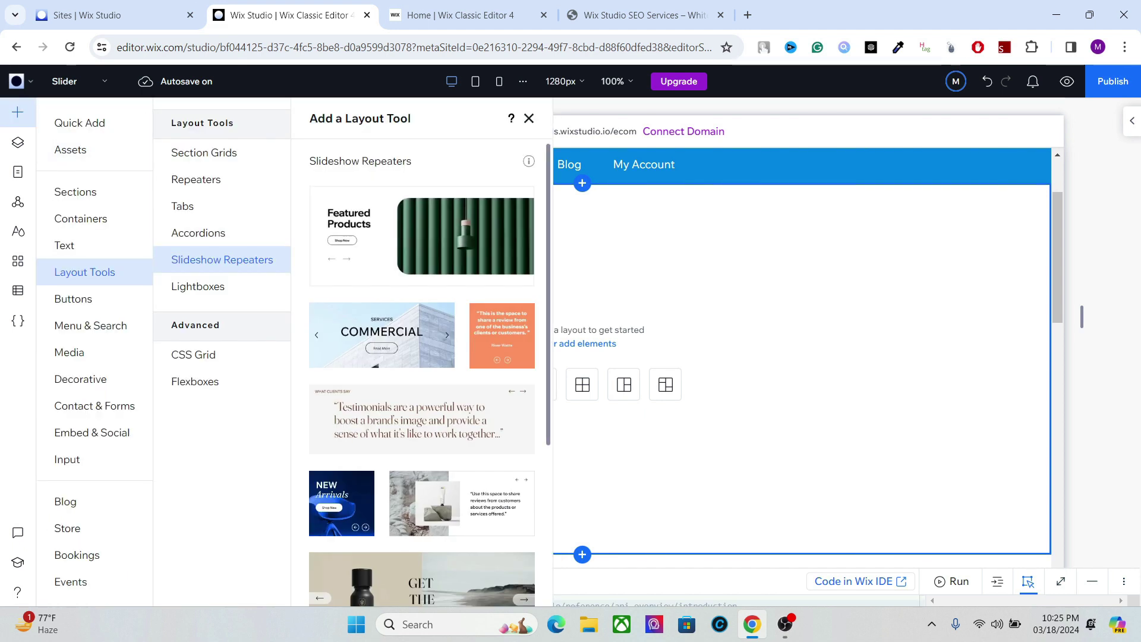
pyautogui.moveTo(422, 235); pyautogui.dragTo(589, 329)
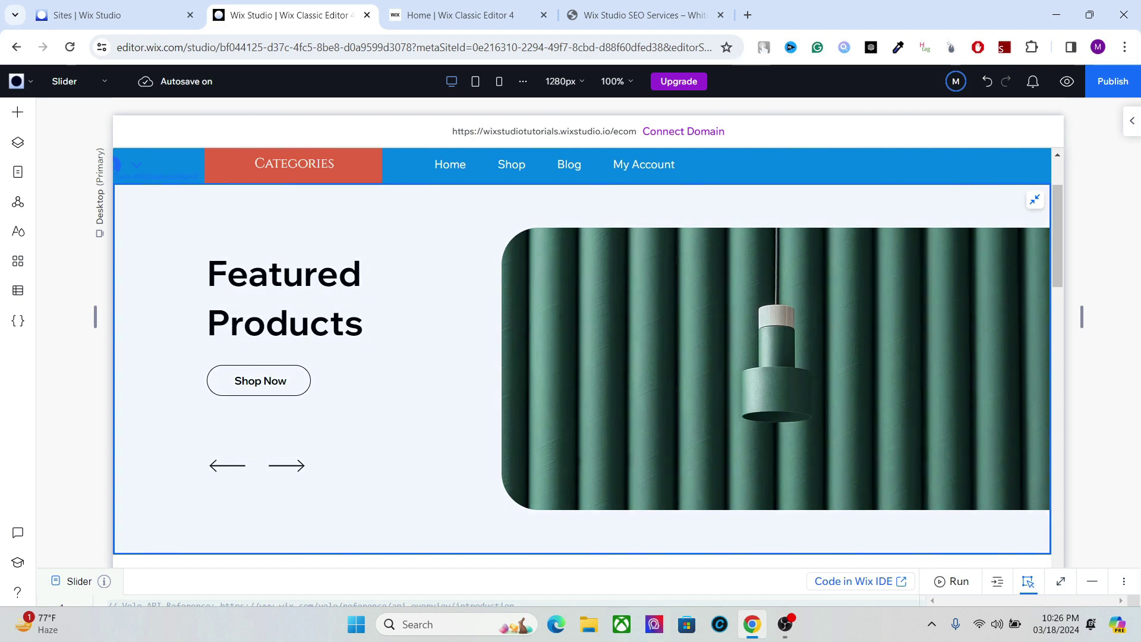
pyautogui.click(583, 368)
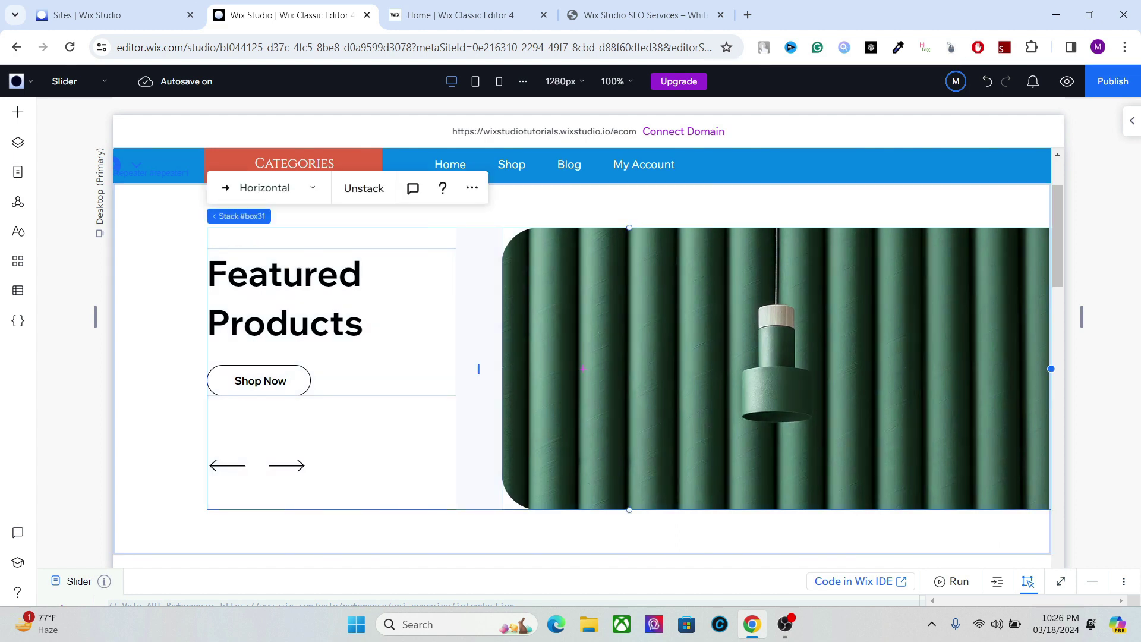
pyautogui.click(630, 368)
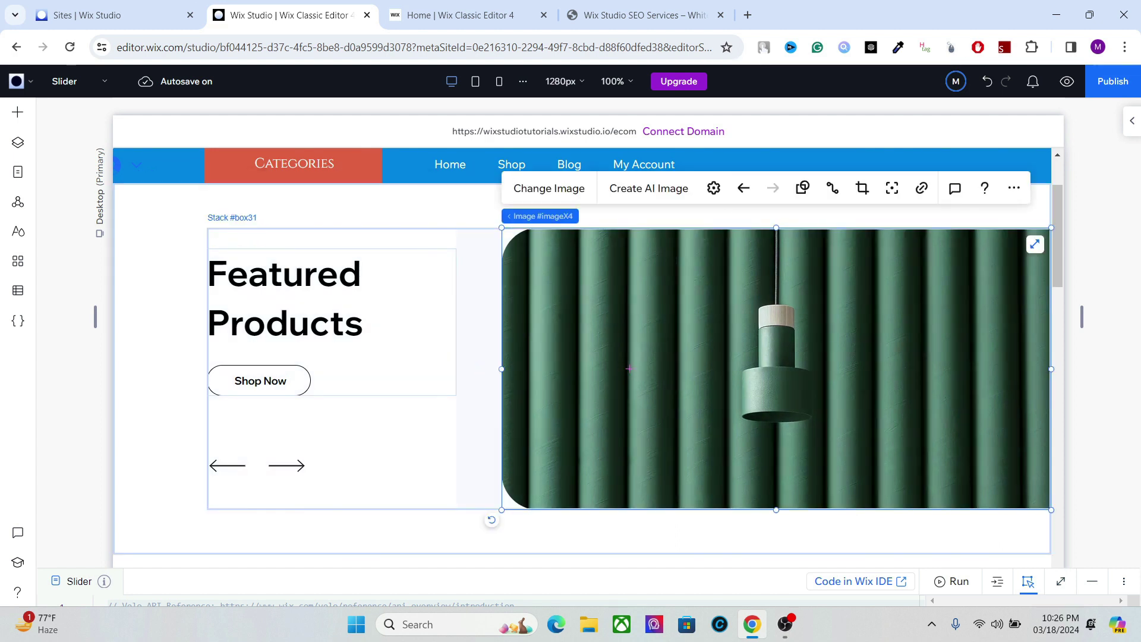
pyautogui.click(478, 368)
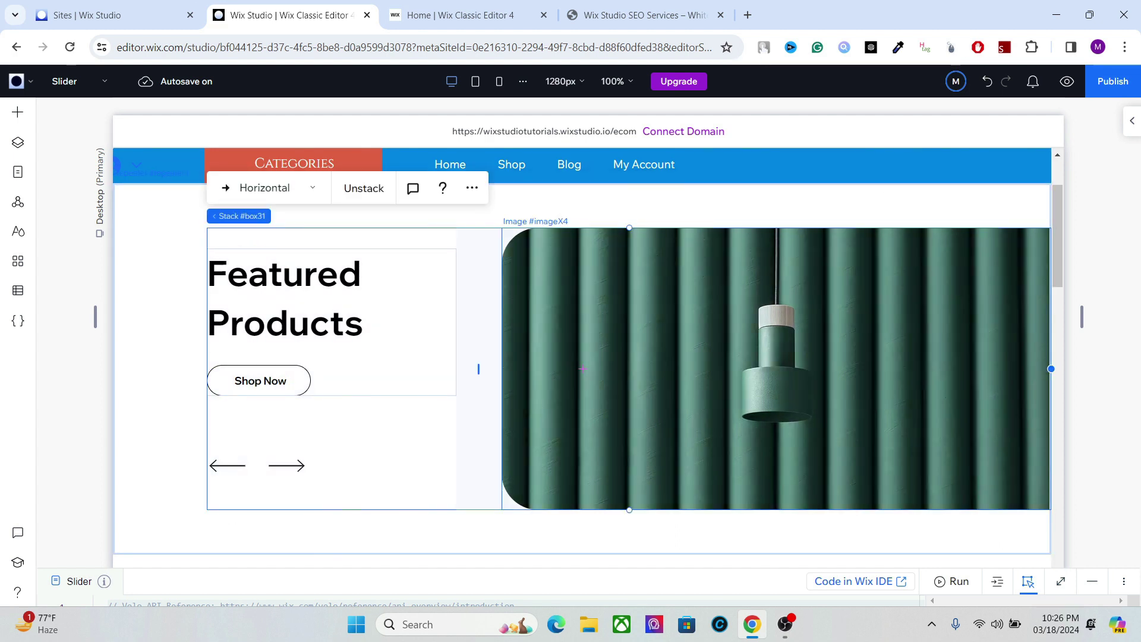
pyautogui.click(630, 368)
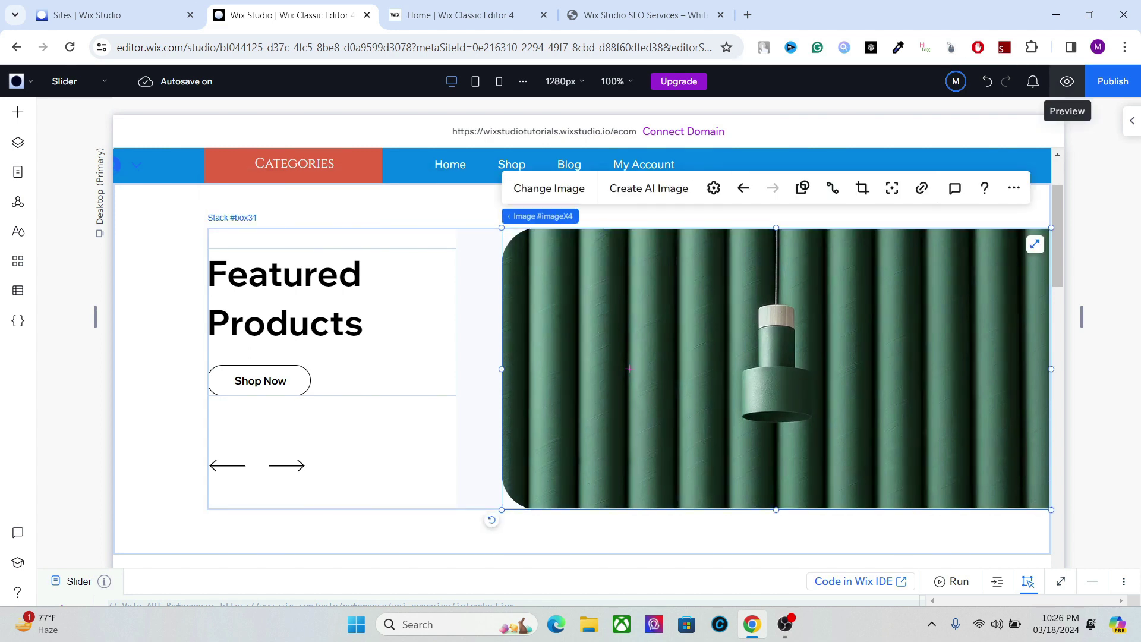
pyautogui.click(1066, 81)
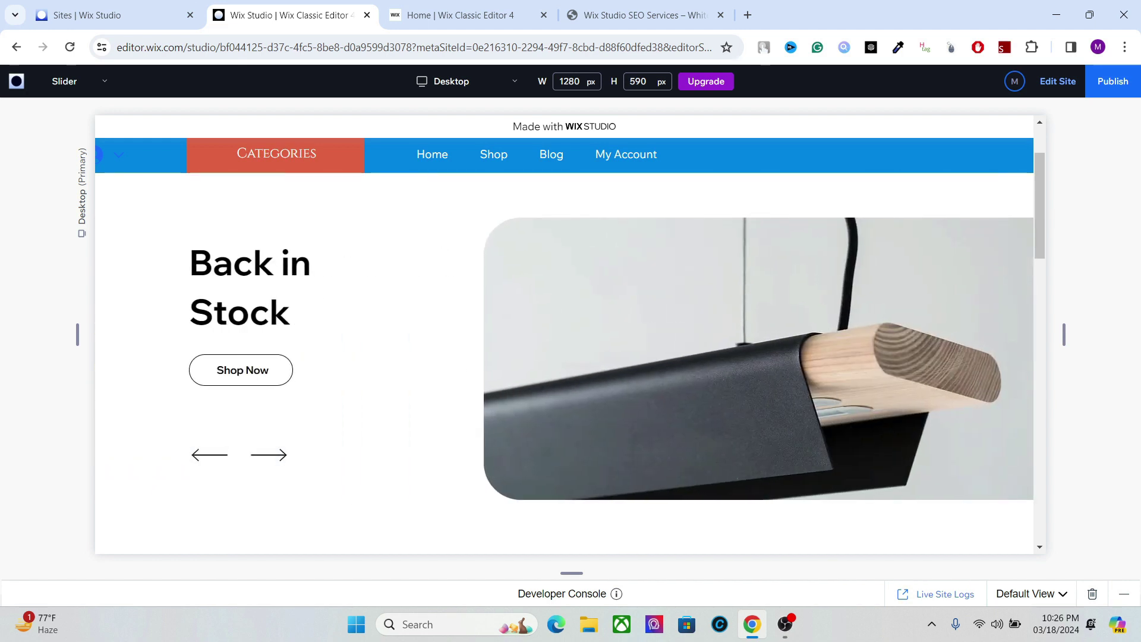
pyautogui.click(1058, 81)
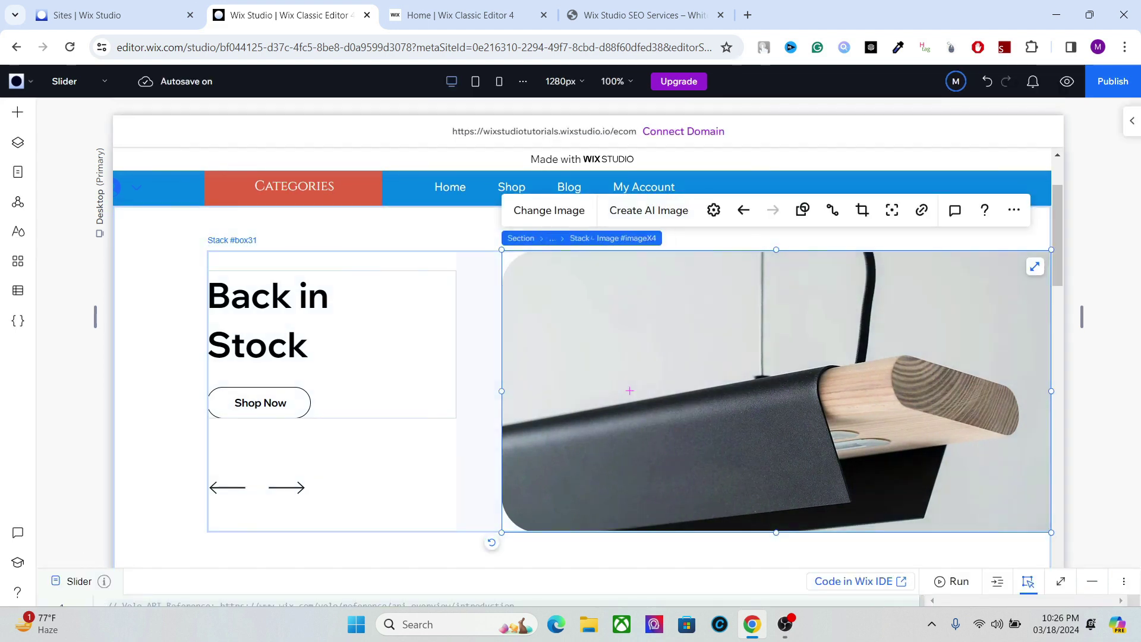
# Step: Delete the slideshow repeater from the section
pyautogui.click(557, 238)
pyautogui.click(478, 267)
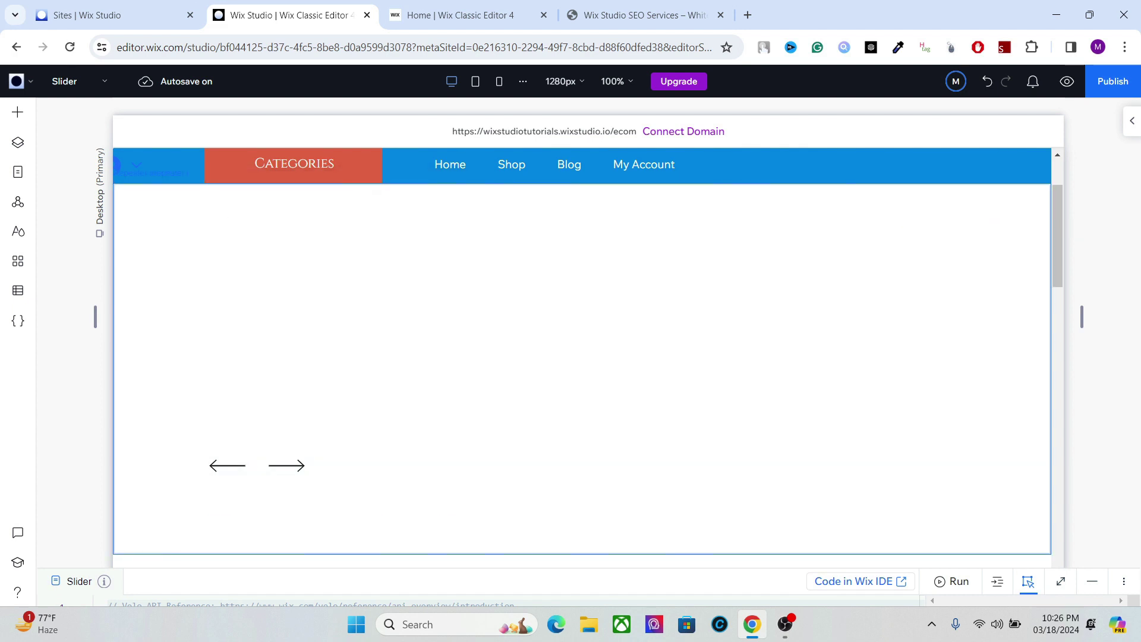
pyautogui.click(17, 142)
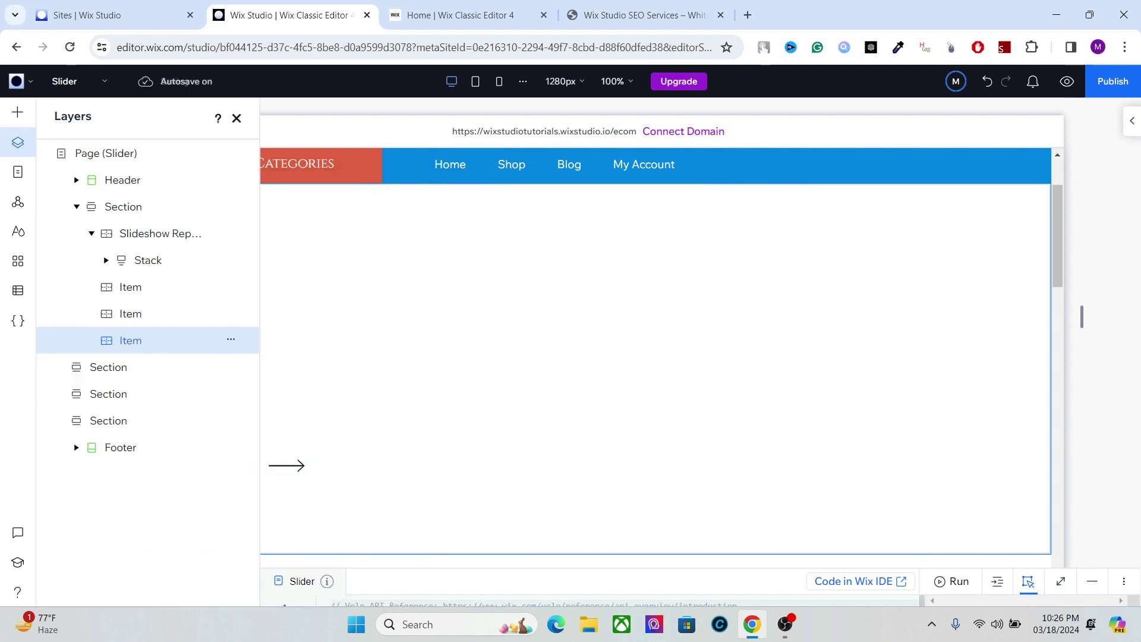
pyautogui.click(159, 233)
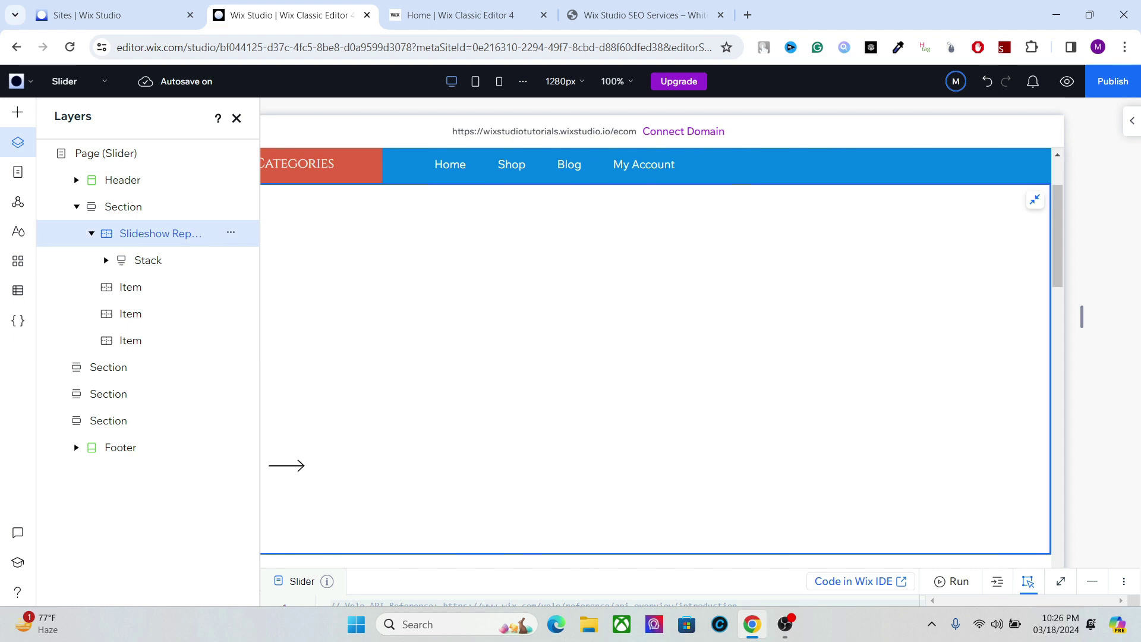
pyautogui.press('Delete')
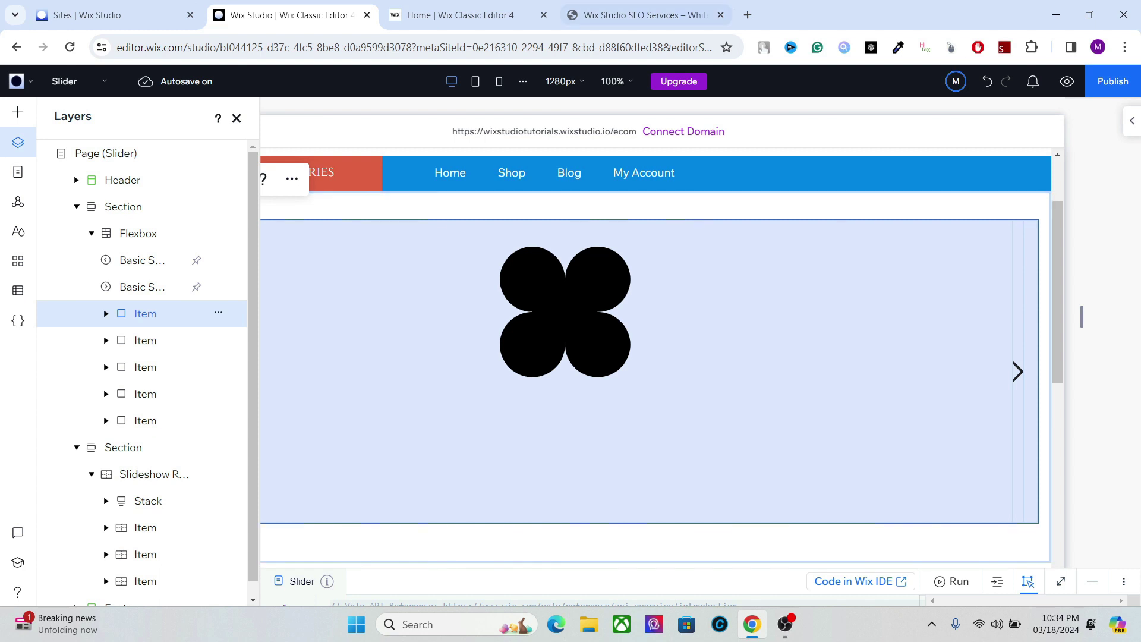
# Step: Switch to the Wix Studio SEO Services web page and examine its services, pricing slider and quote form
pyautogui.click(645, 15)
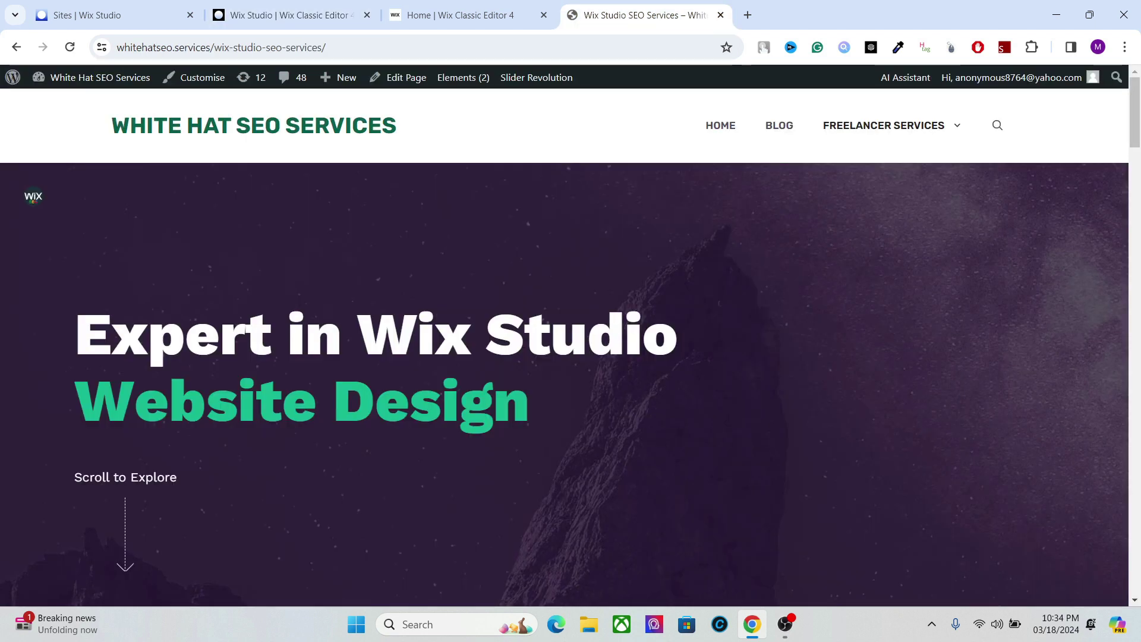
pyautogui.scroll(-2, 571, 342)
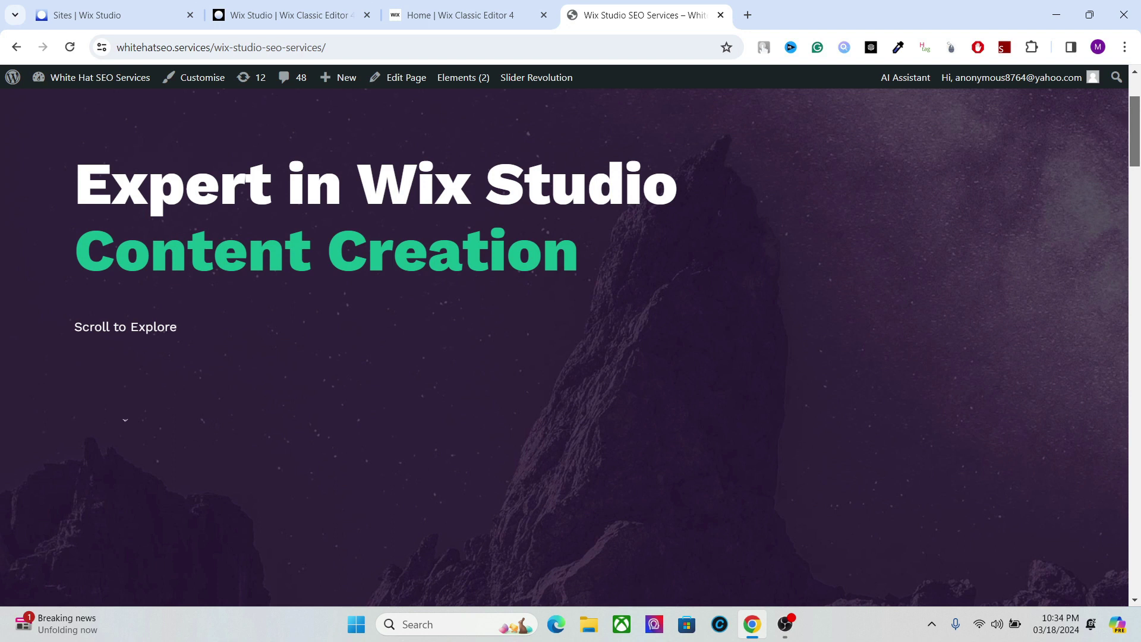
pyautogui.scroll(-1, 570, 341)
pyautogui.scroll(-5, 571, 348)
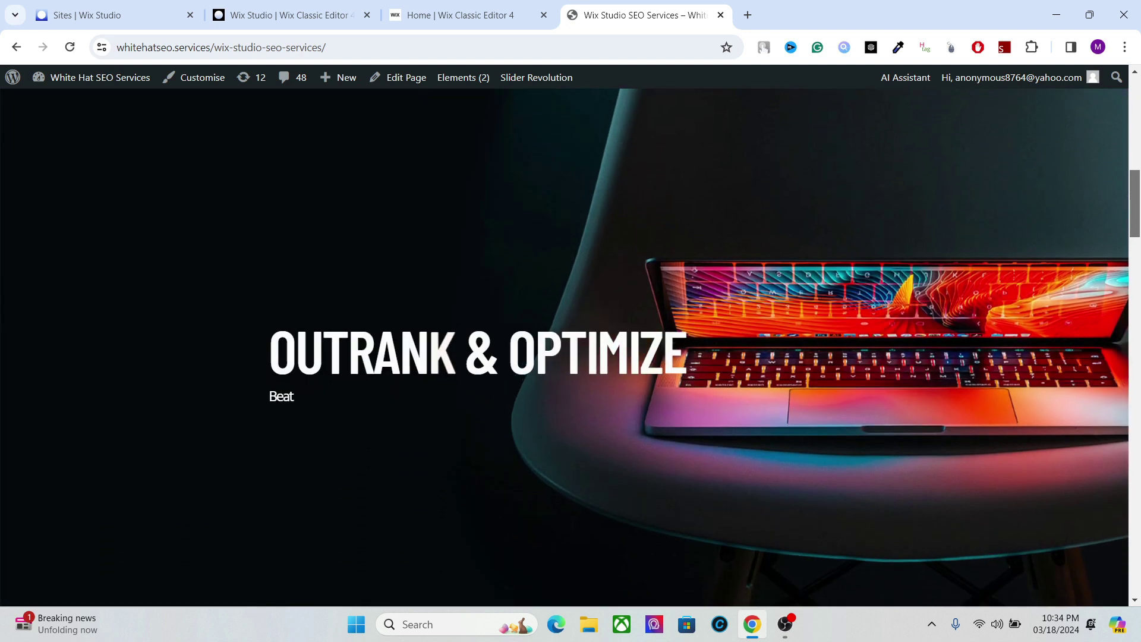
pyautogui.scroll(-1, 570, 345)
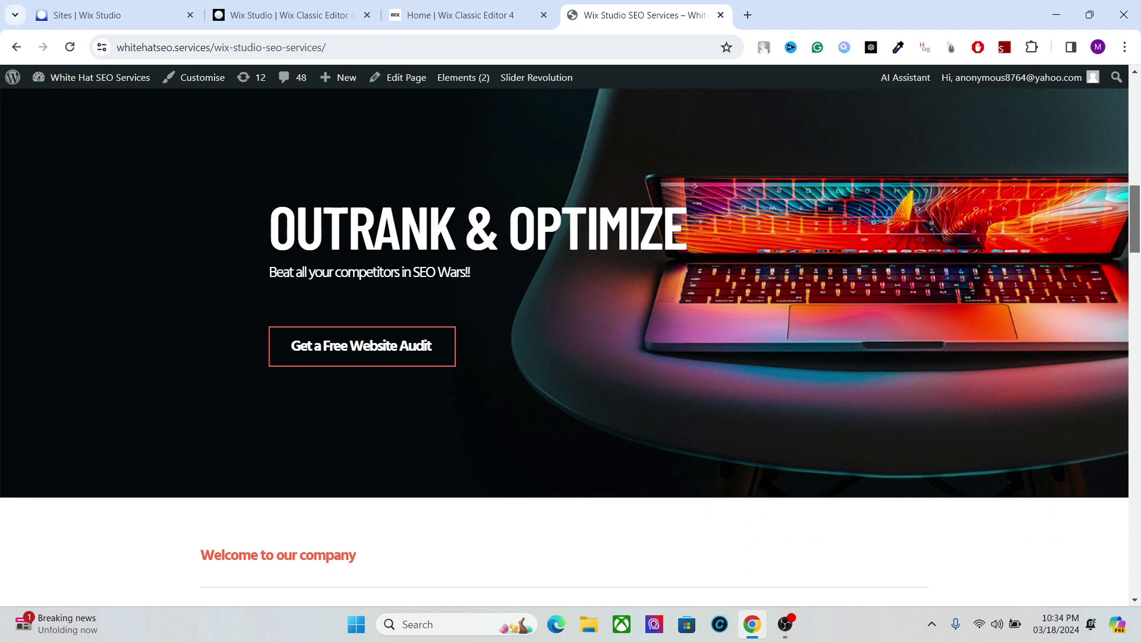
pyautogui.scroll(-12, 571, 347)
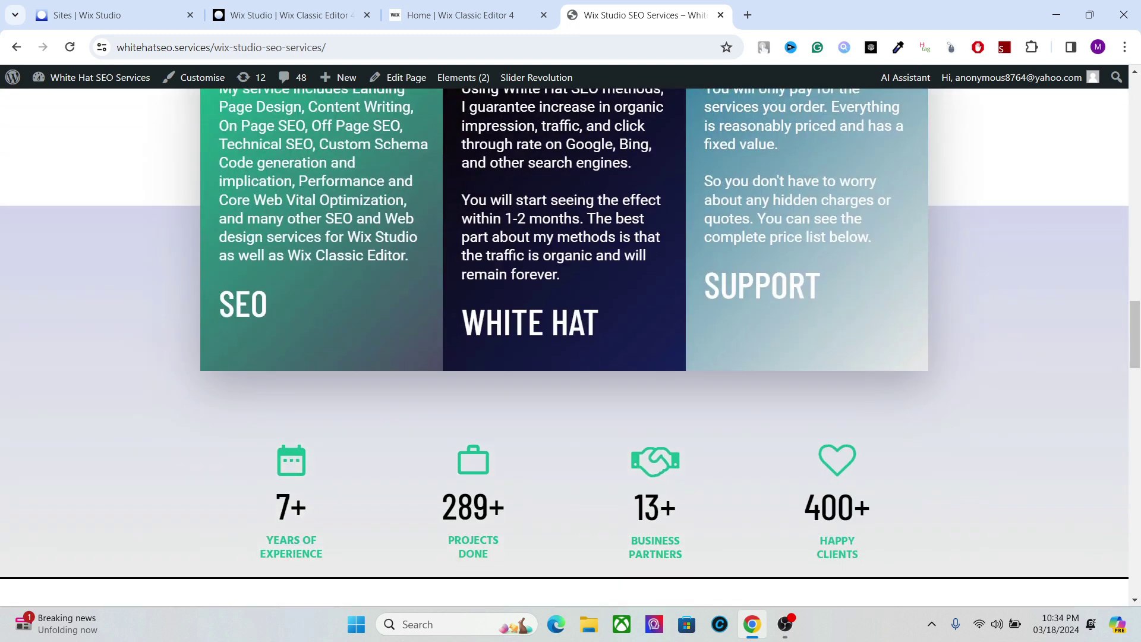
pyautogui.scroll(-9, 571, 348)
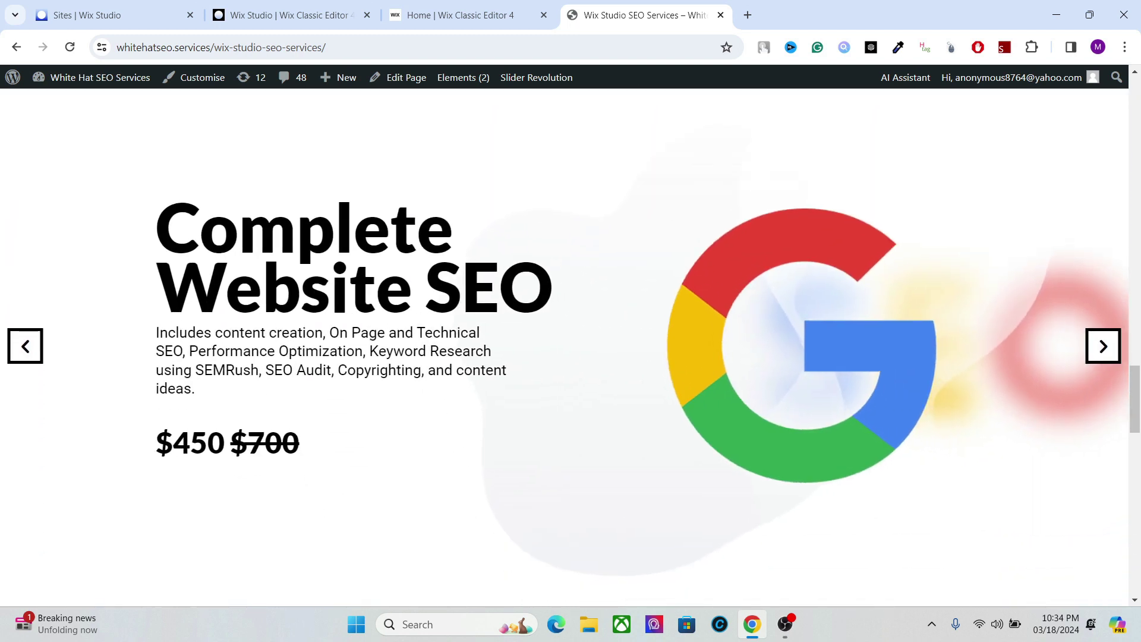
pyautogui.scroll(-9, 571, 348)
pyautogui.scroll(3, 570, 347)
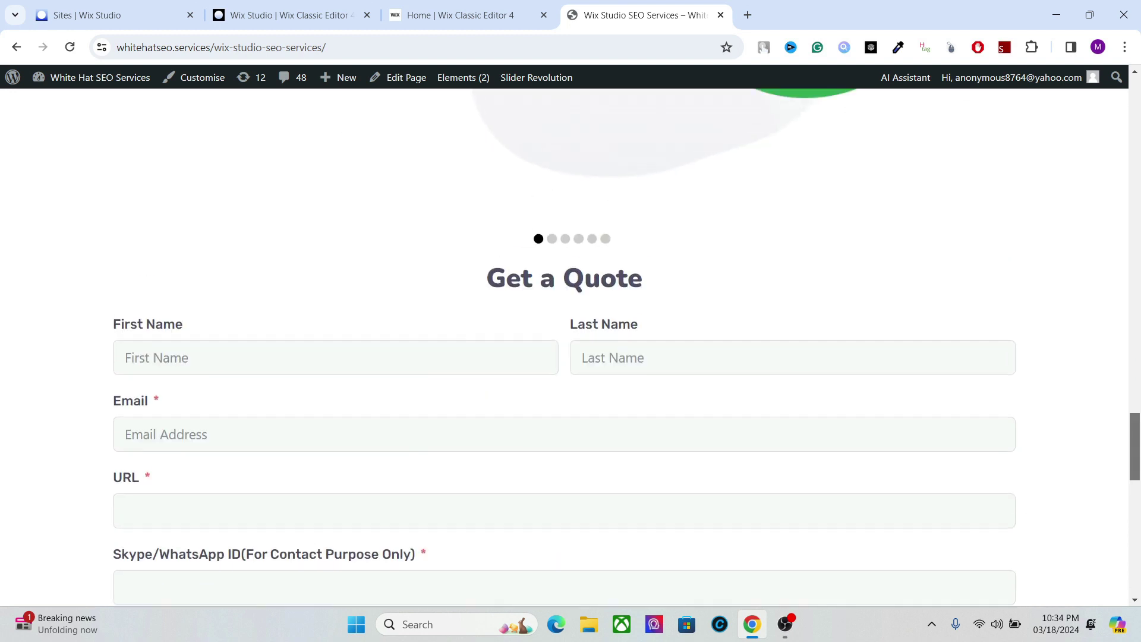
pyautogui.scroll(3, 571, 347)
pyautogui.scroll(-4, 570, 348)
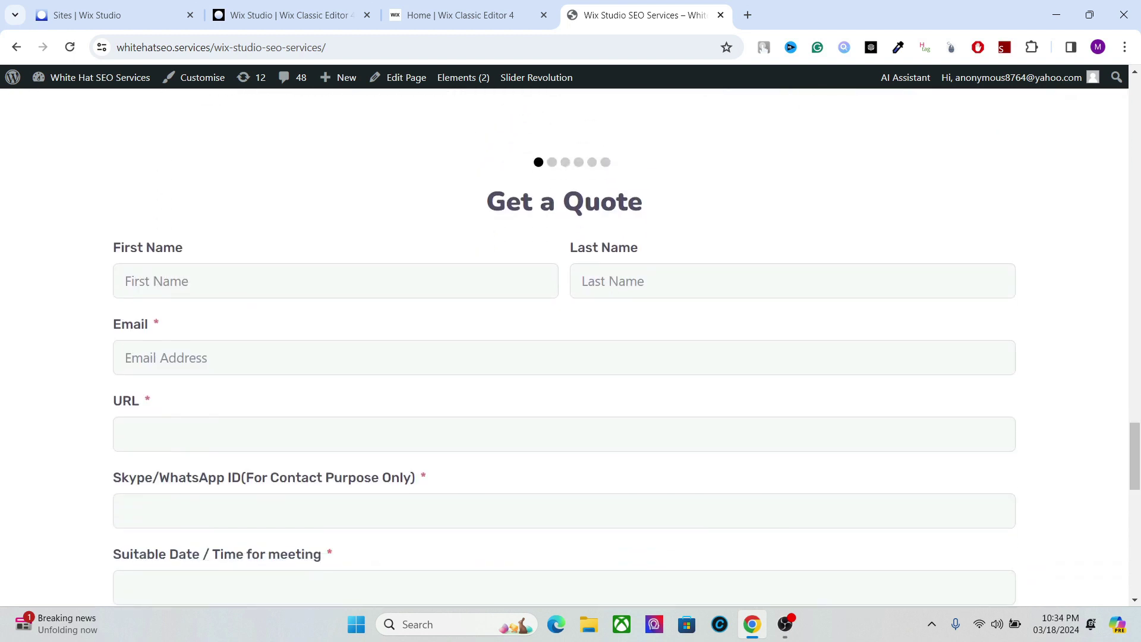
pyautogui.click(582, 281)
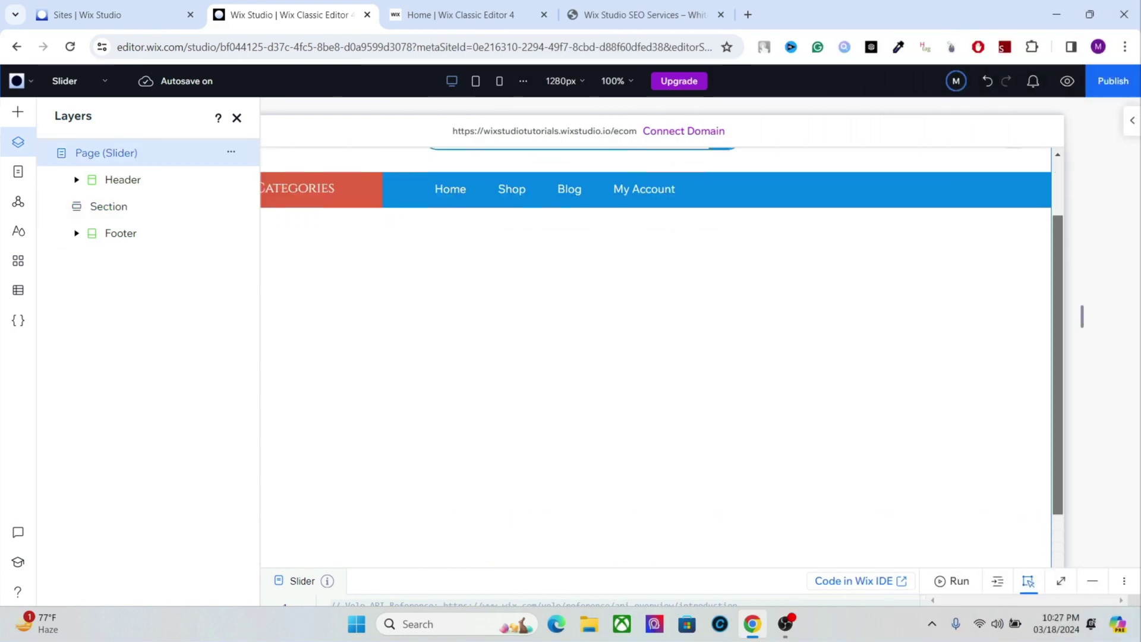
# Step: Add the slider-type flexbox from the layout tools to the empty section below the navigation bar
pyautogui.moveTo(1057, 364); pyautogui.dragTo(1057, 351)
pyautogui.click(671, 280)
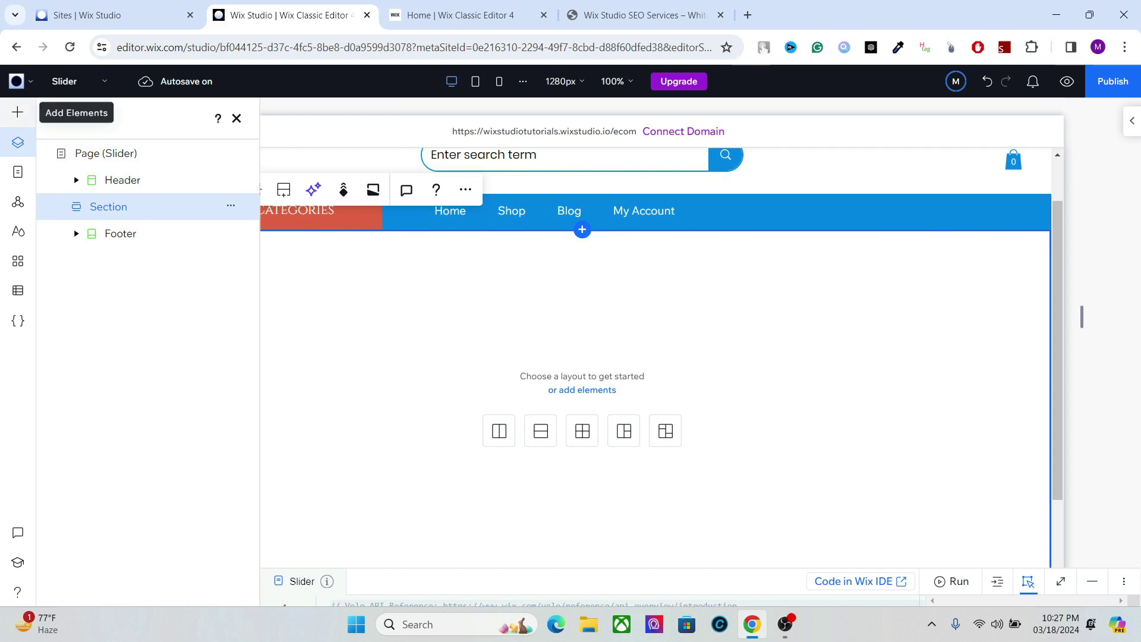
pyautogui.click(18, 112)
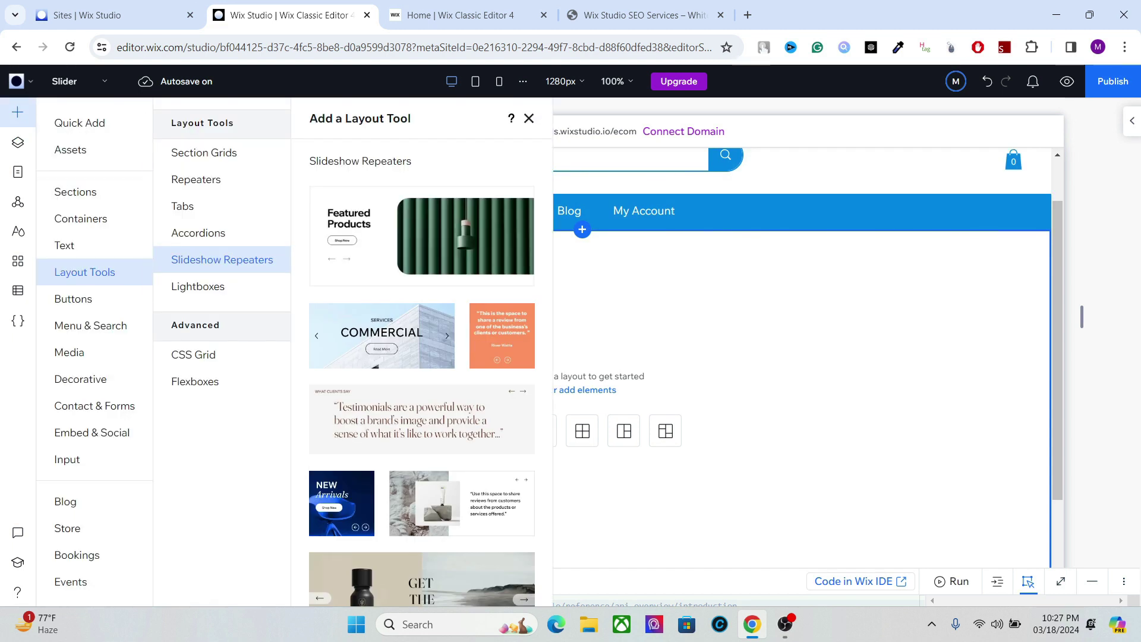
pyautogui.click(195, 381)
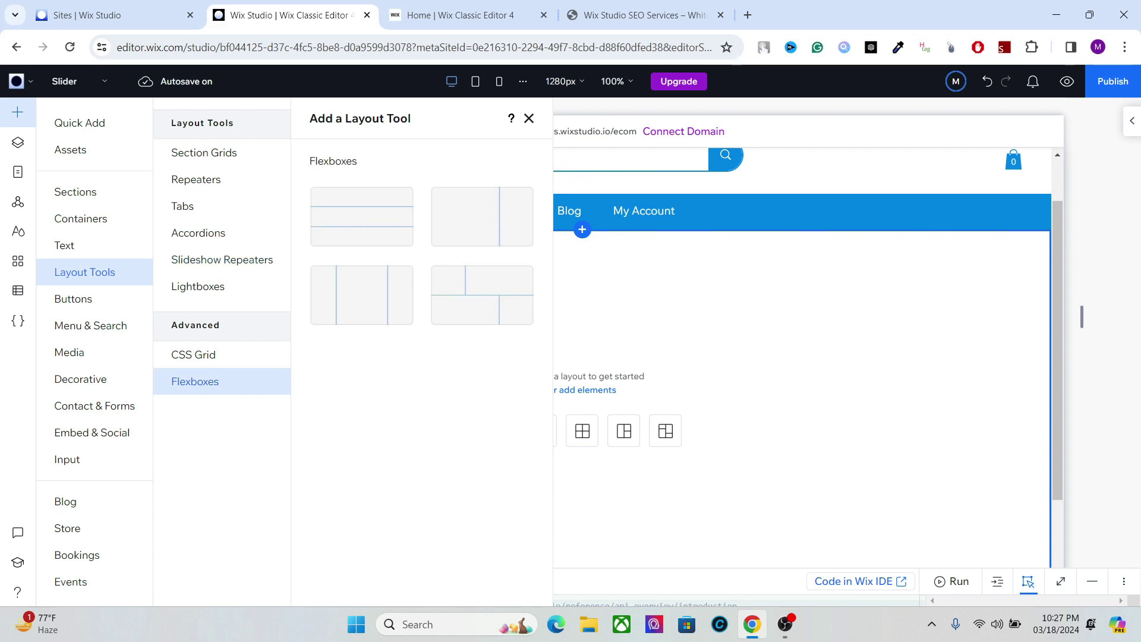
pyautogui.moveTo(483, 214); pyautogui.dragTo(328, 342)
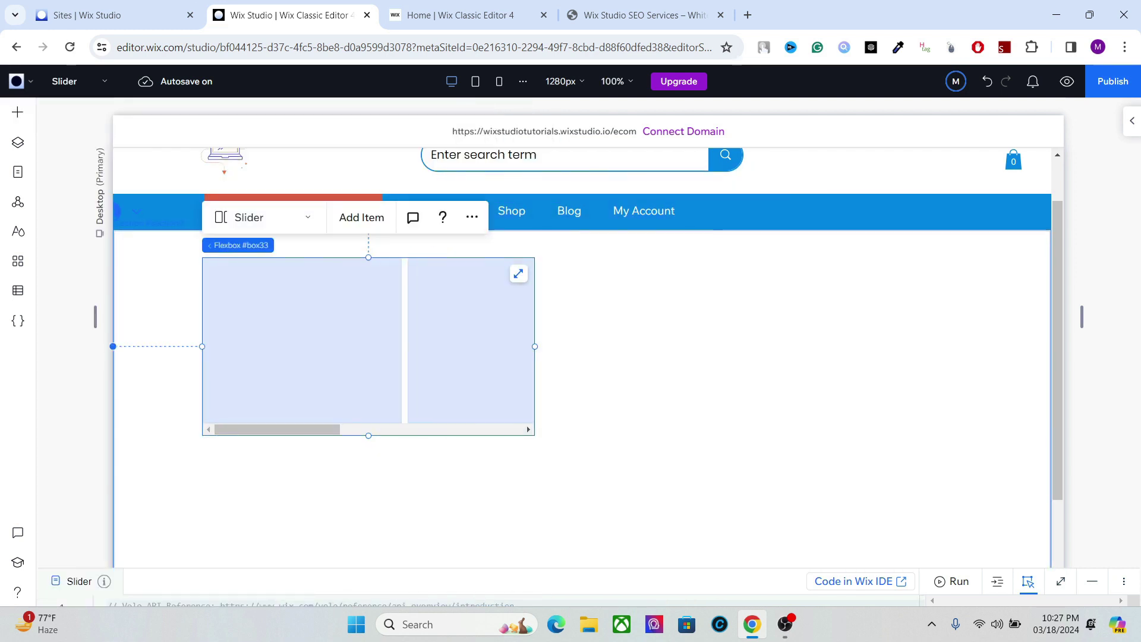
# Step: Enlarge the flexbox to about 96% of the section's width and about 410 px in height
pyautogui.moveTo(535, 346); pyautogui.dragTo(1003, 351)
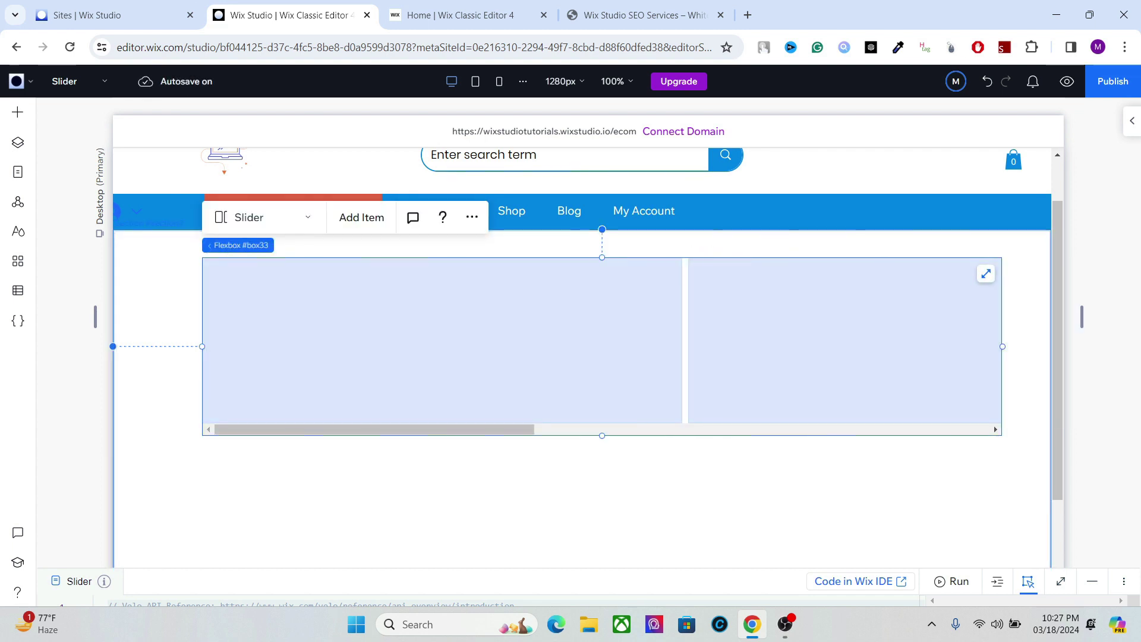
pyautogui.moveTo(603, 436); pyautogui.dragTo(602, 562)
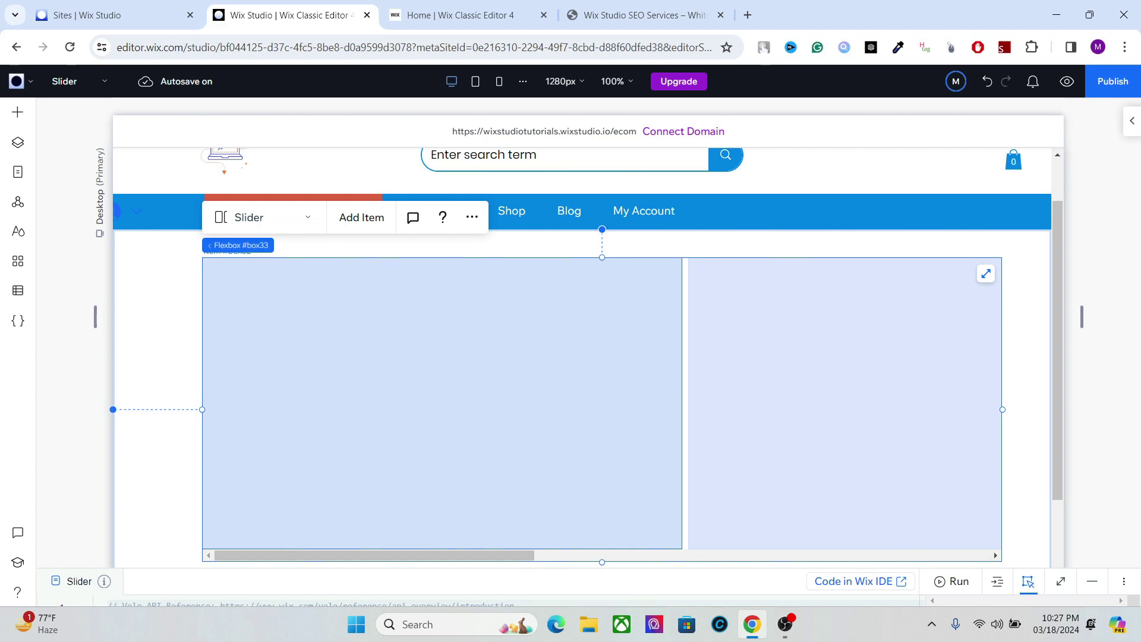
pyautogui.moveTo(202, 409); pyautogui.dragTo(139, 409)
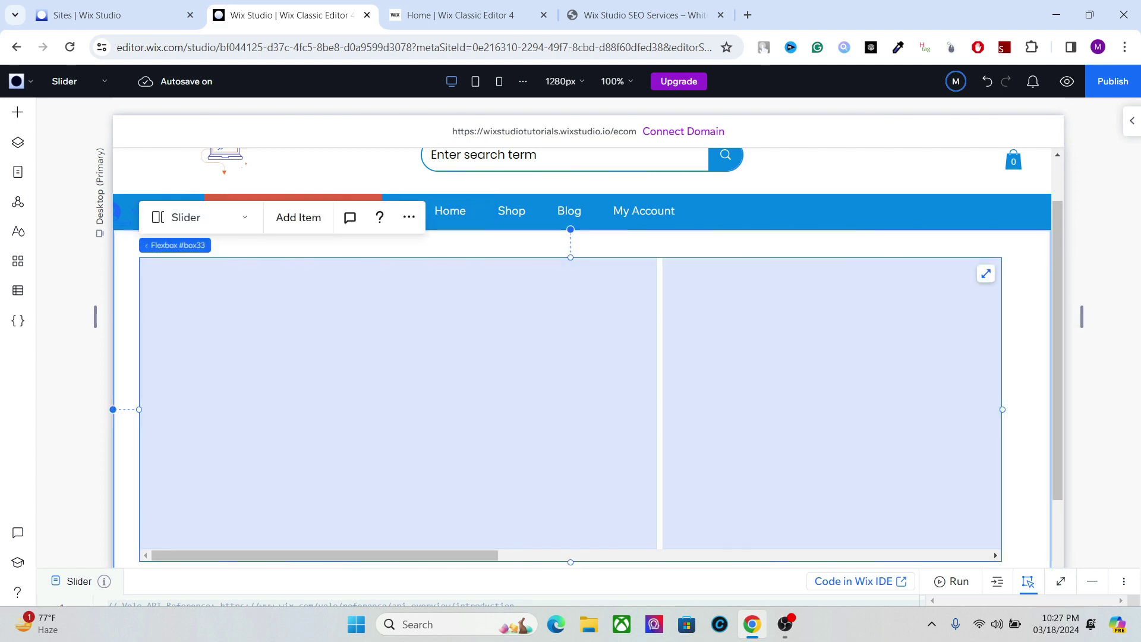
pyautogui.moveTo(1002, 410); pyautogui.dragTo(1039, 410)
# Step: Set the width of the flexbox's first item to 100%
pyautogui.click(408, 403)
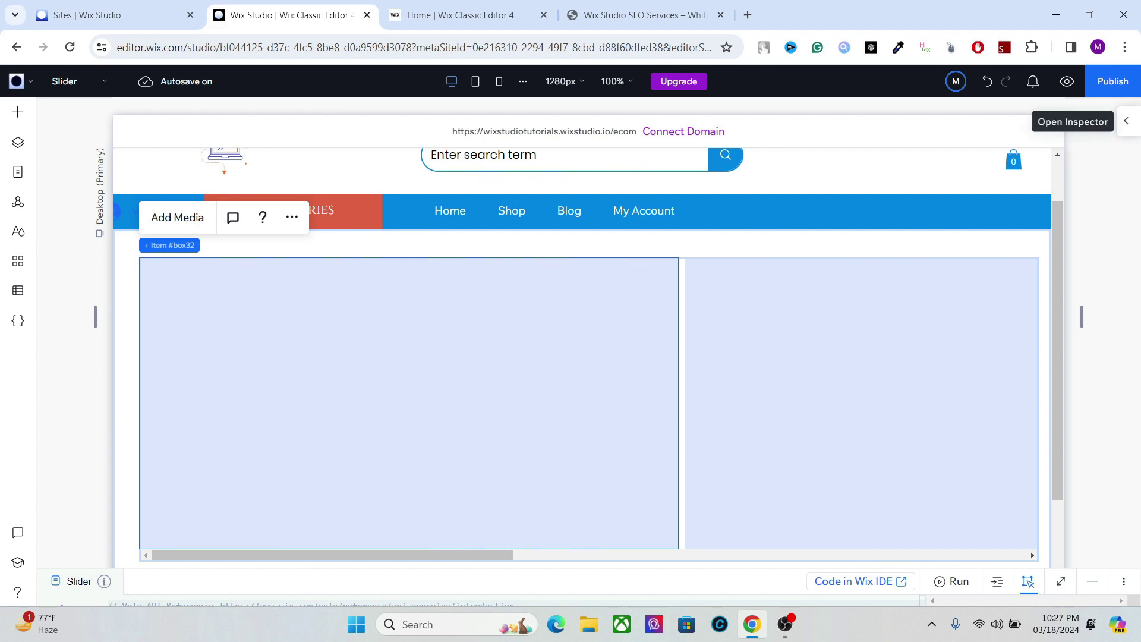
pyautogui.click(1132, 120)
pyautogui.click(1008, 245)
pyautogui.write('100')
pyautogui.press('Return')
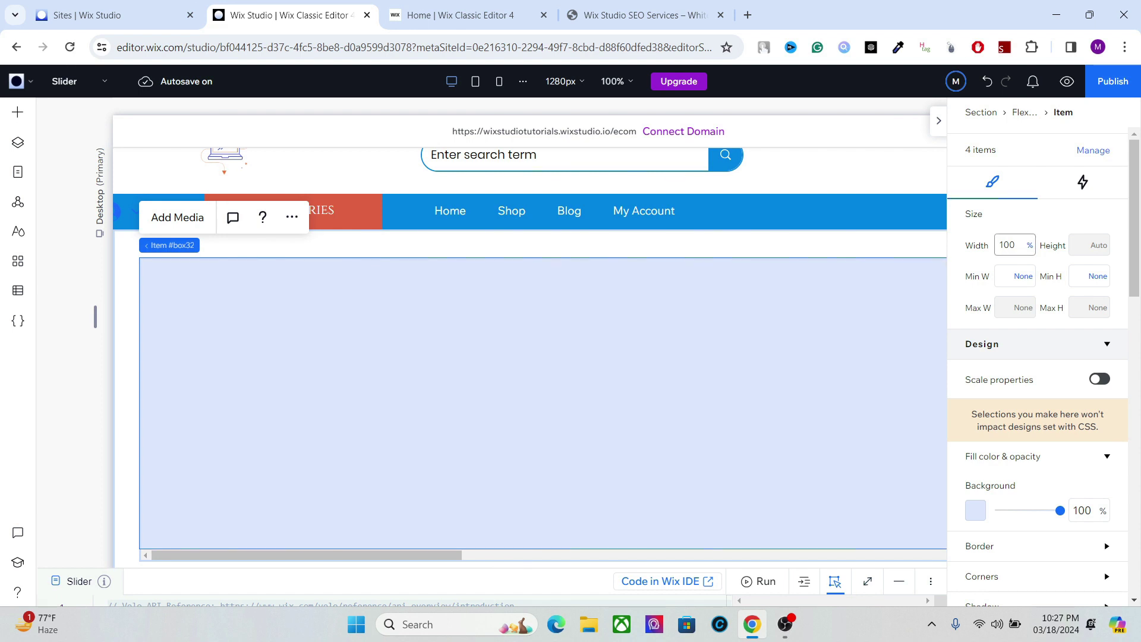
pyautogui.moveTo(446, 403); pyautogui.dragTo(419, 403)
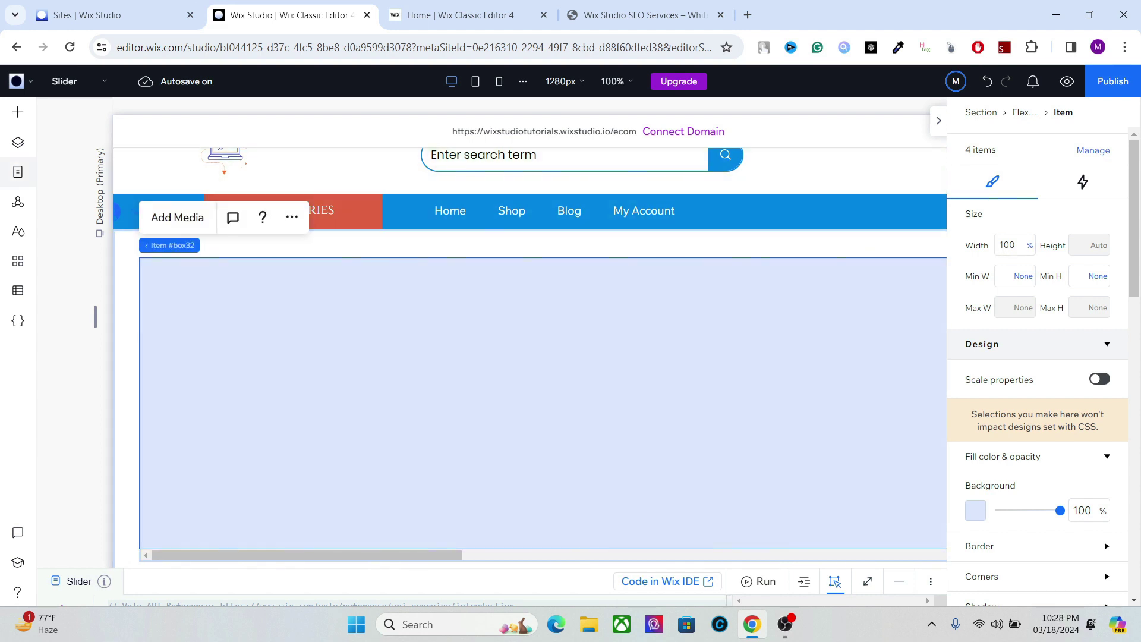
# Step: Change the display type of the whole flexbox to Slides
pyautogui.click(18, 142)
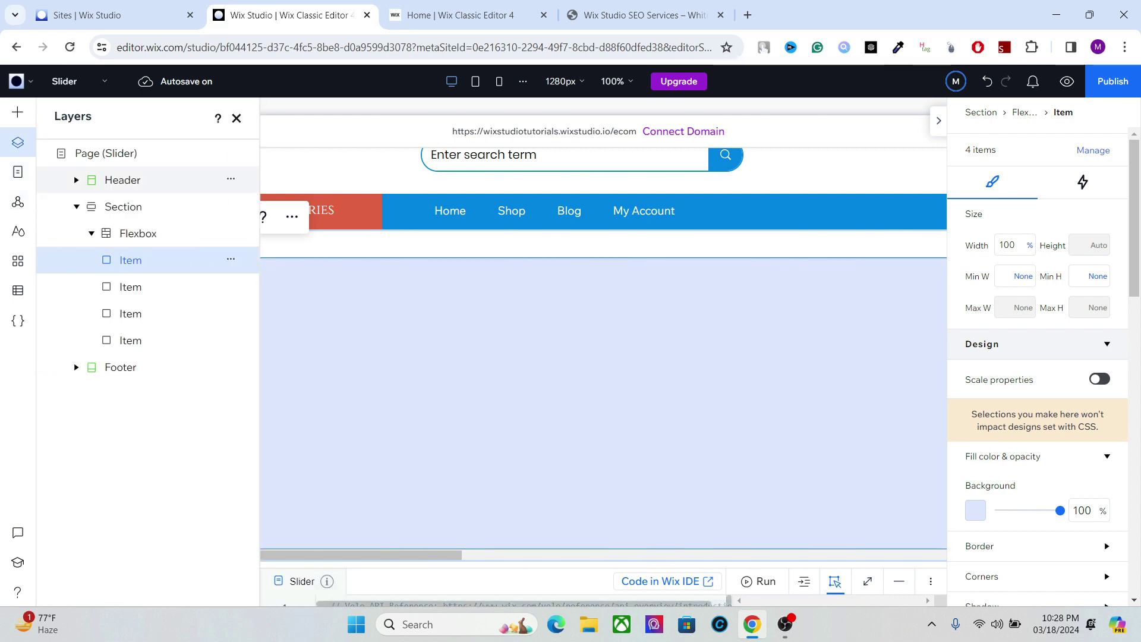
pyautogui.click(123, 206)
pyautogui.click(138, 233)
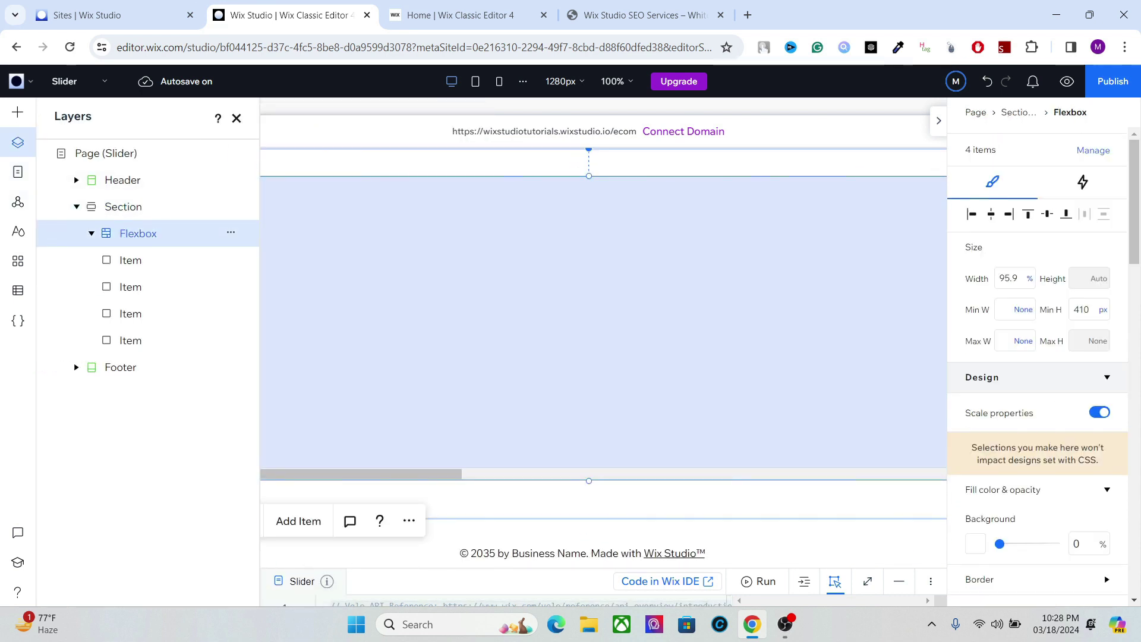
pyautogui.scroll(-8, 1037, 381)
pyautogui.click(1037, 272)
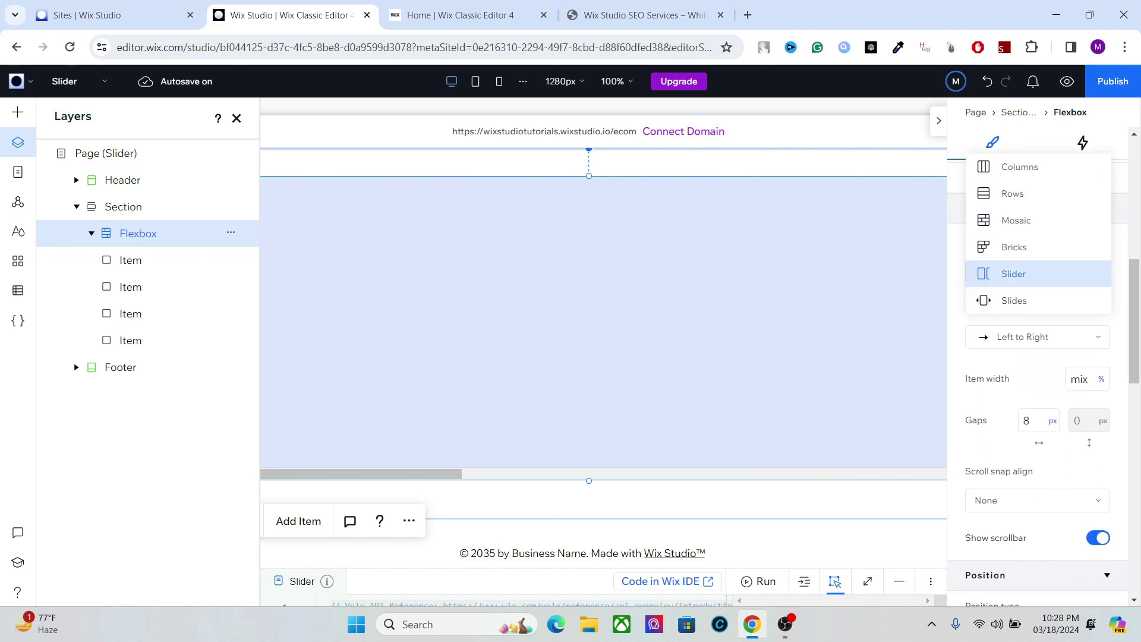
pyautogui.click(1014, 300)
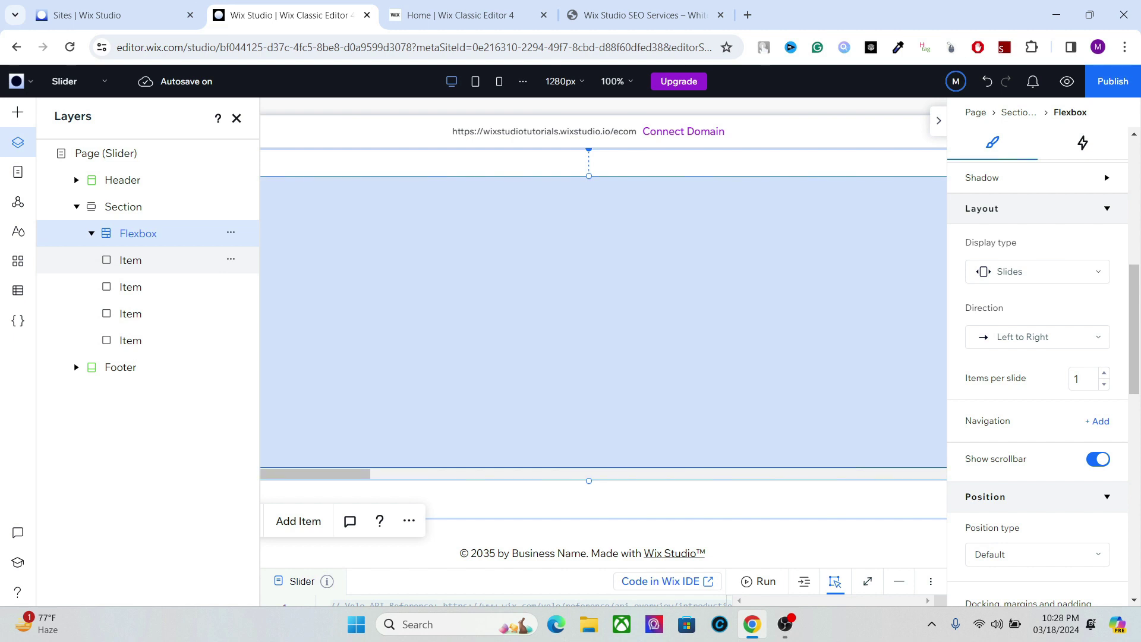
# Step: Add a title and an image side by side inside the flexbox's first item
pyautogui.click(130, 260)
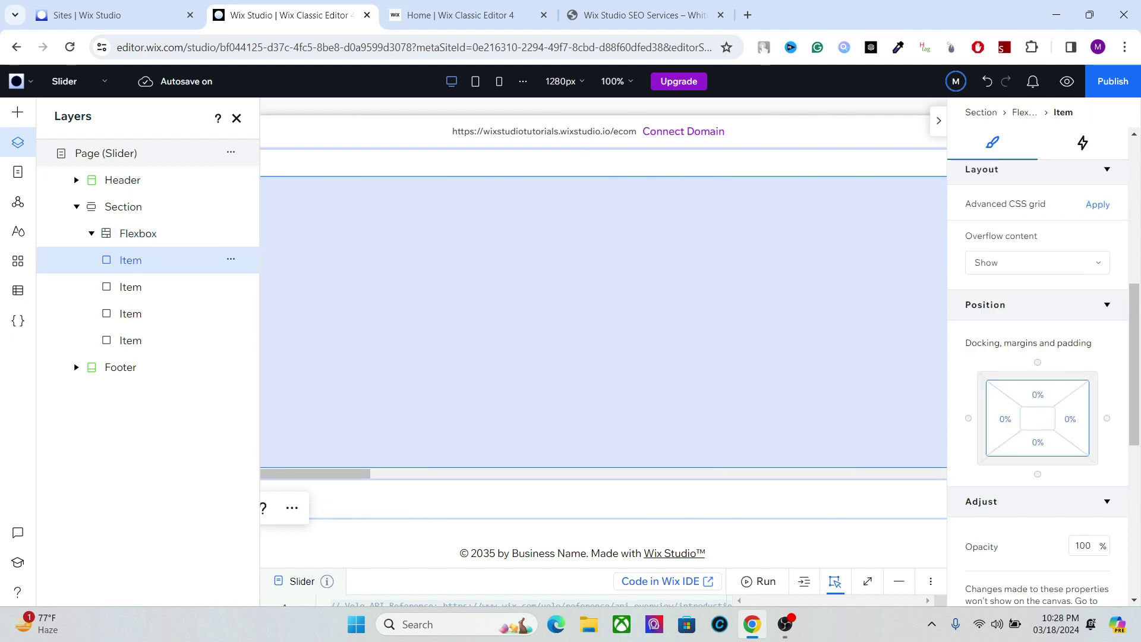
pyautogui.click(17, 112)
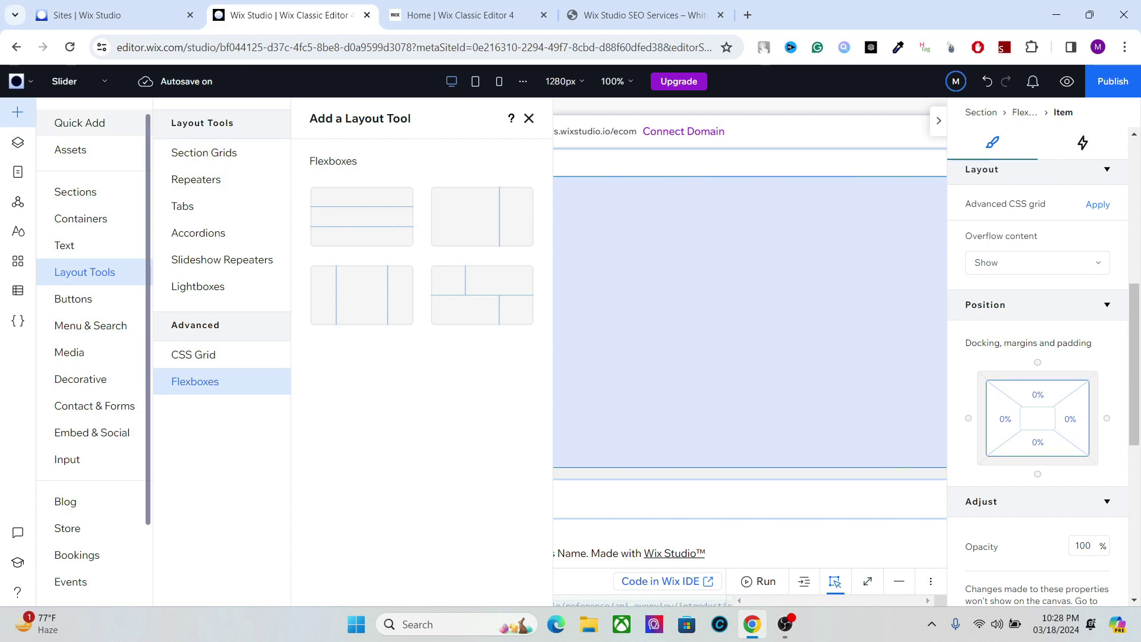
pyautogui.click(80, 123)
pyautogui.moveTo(284, 190); pyautogui.dragTo(324, 301)
pyautogui.click(18, 112)
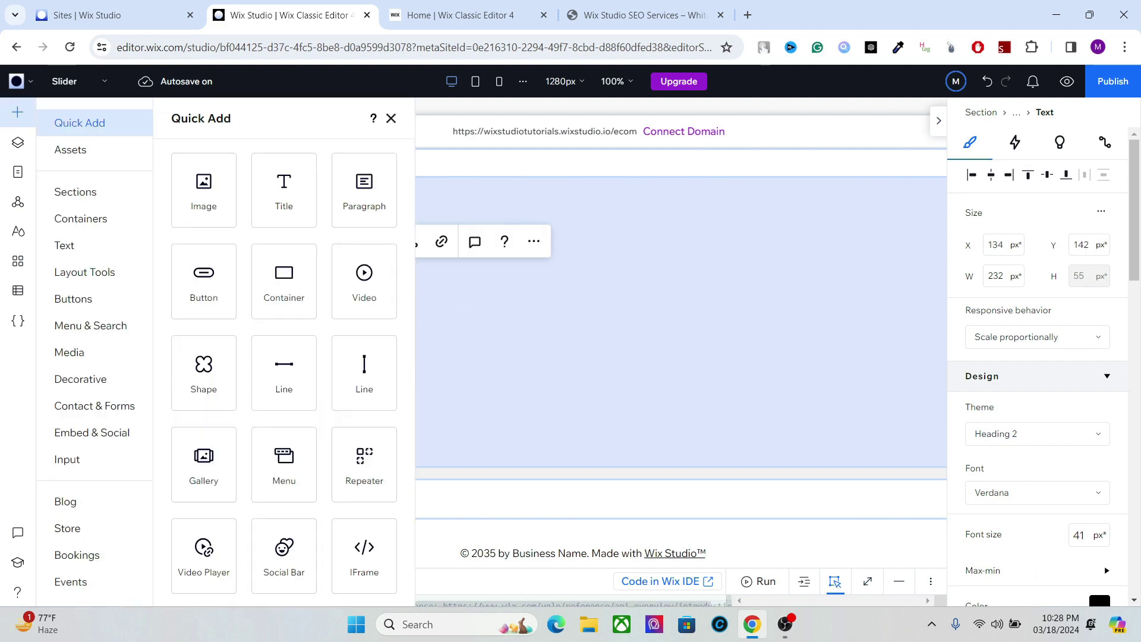
pyautogui.moveTo(204, 190); pyautogui.dragTo(721, 303)
# Step: Move an empty item ahead of the item holding the title and image in the flexbox's order
pyautogui.click(18, 143)
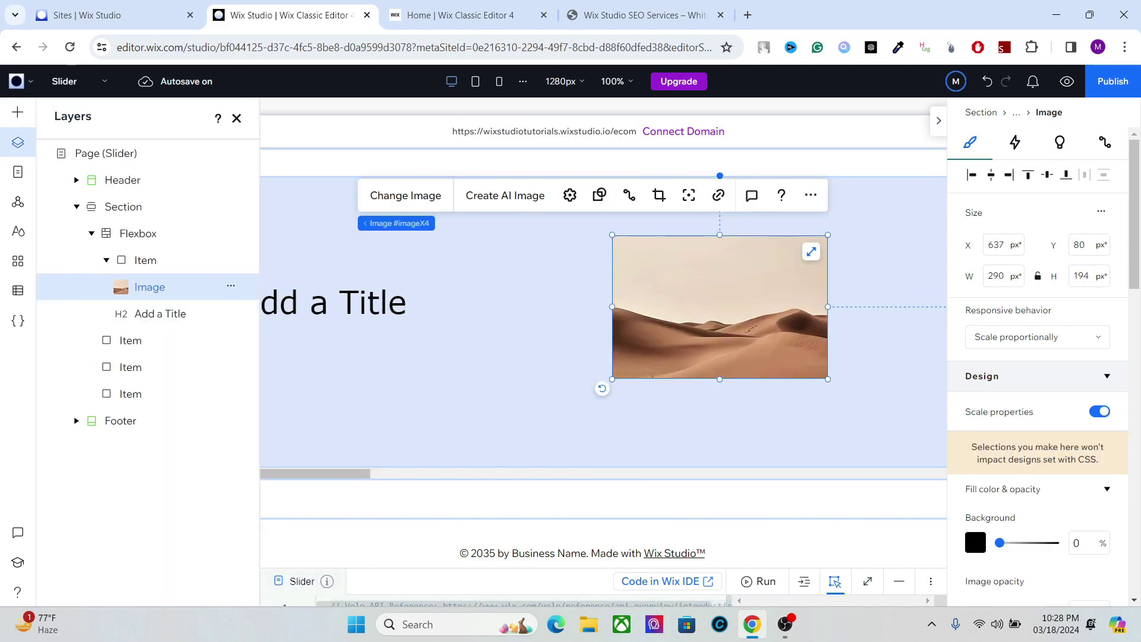
pyautogui.moveTo(128, 340); pyautogui.dragTo(142, 251)
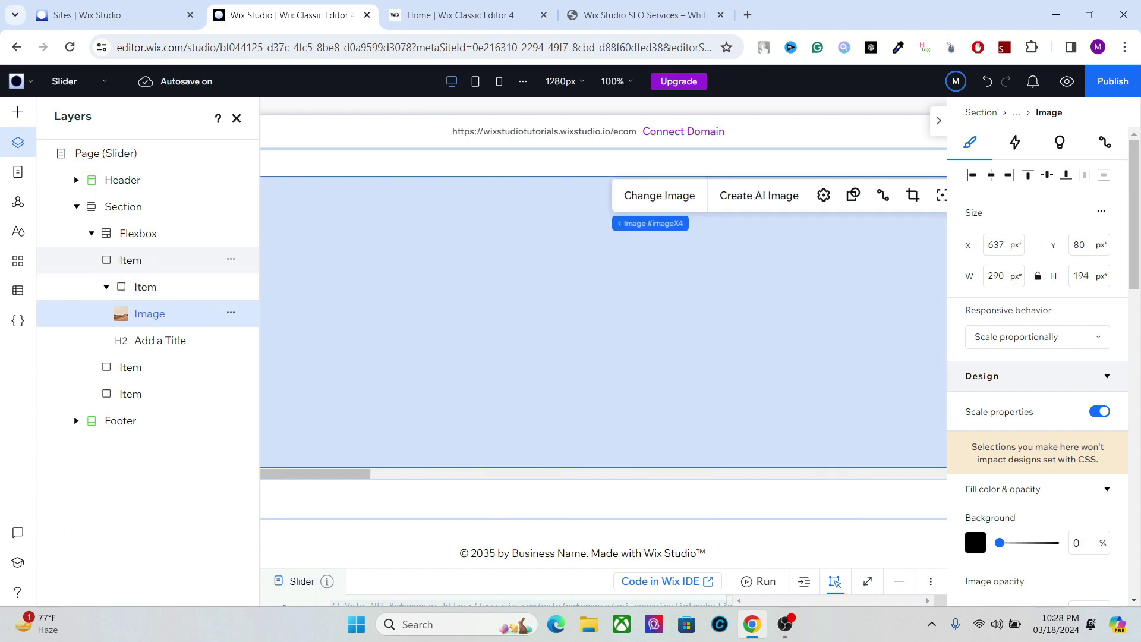
pyautogui.click(106, 286)
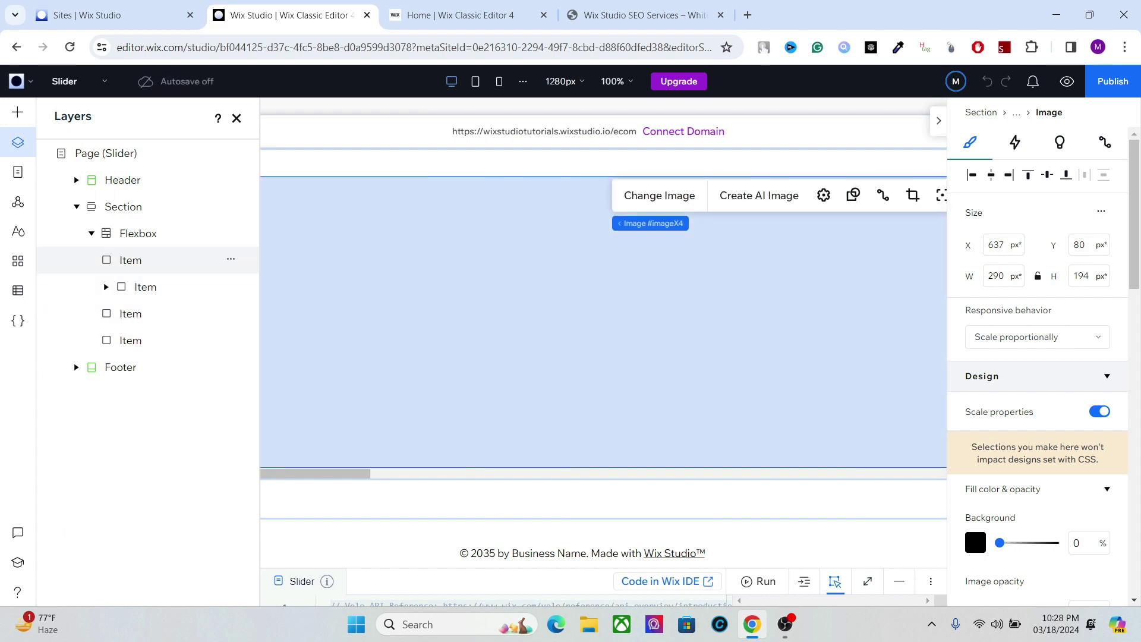
# Step: Add a video to the empty first item and position it near the middle of the slide
pyautogui.click(130, 260)
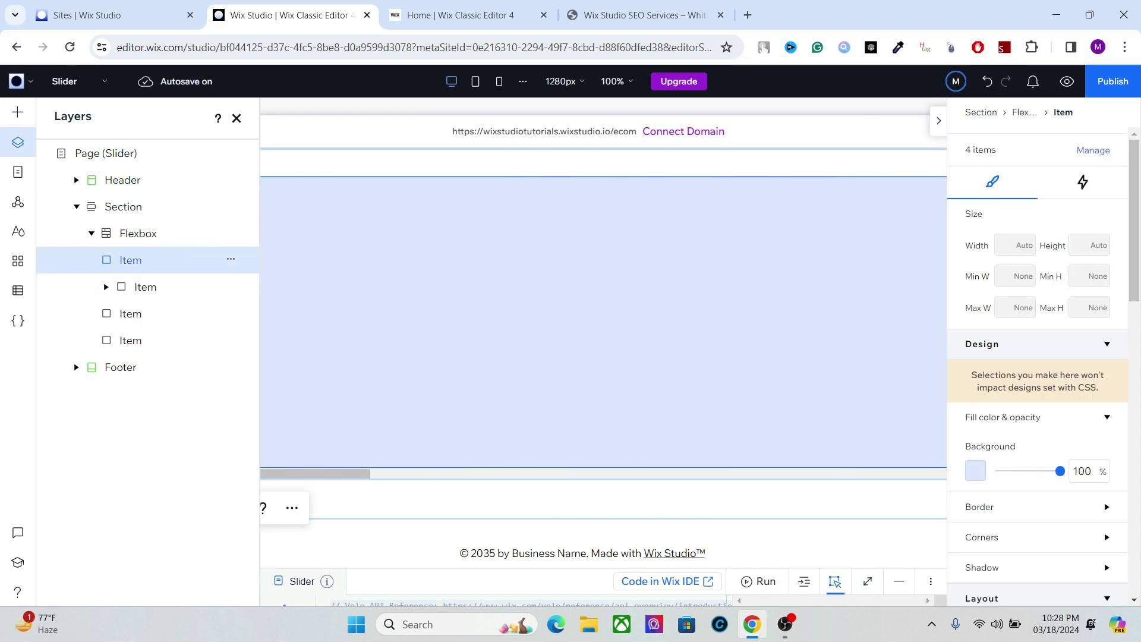
pyautogui.click(939, 121)
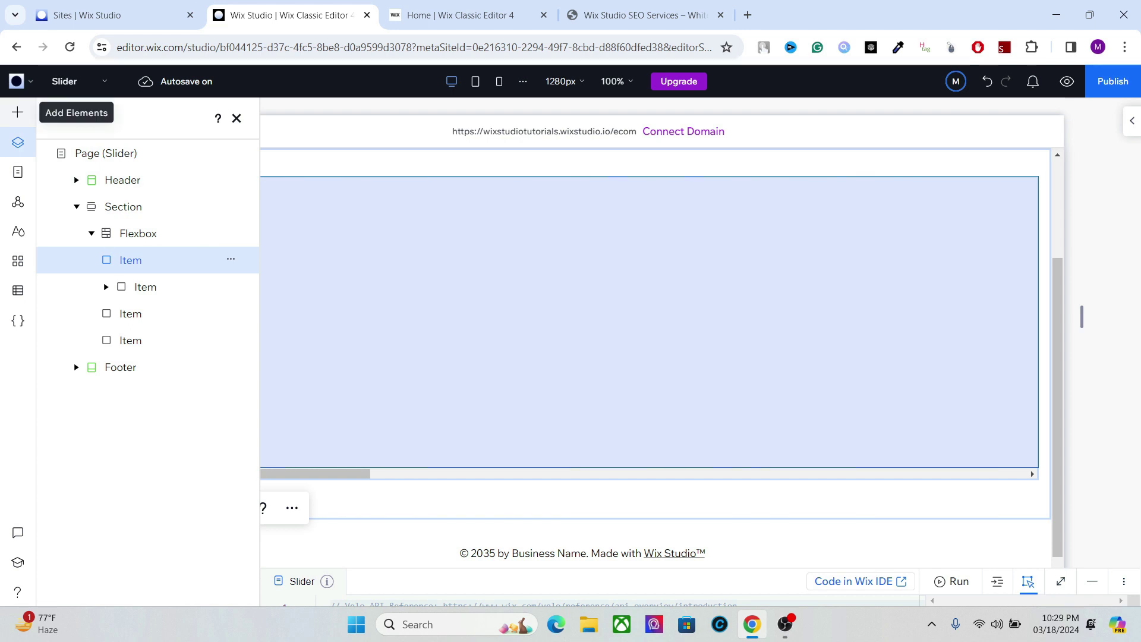
pyautogui.click(18, 112)
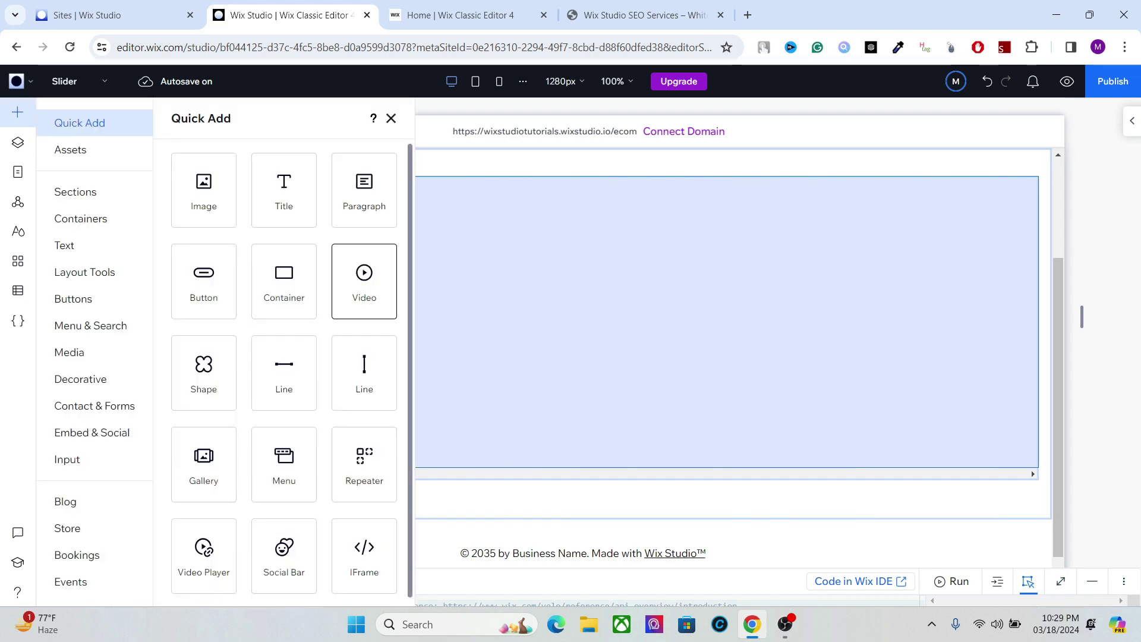
pyautogui.click(363, 281)
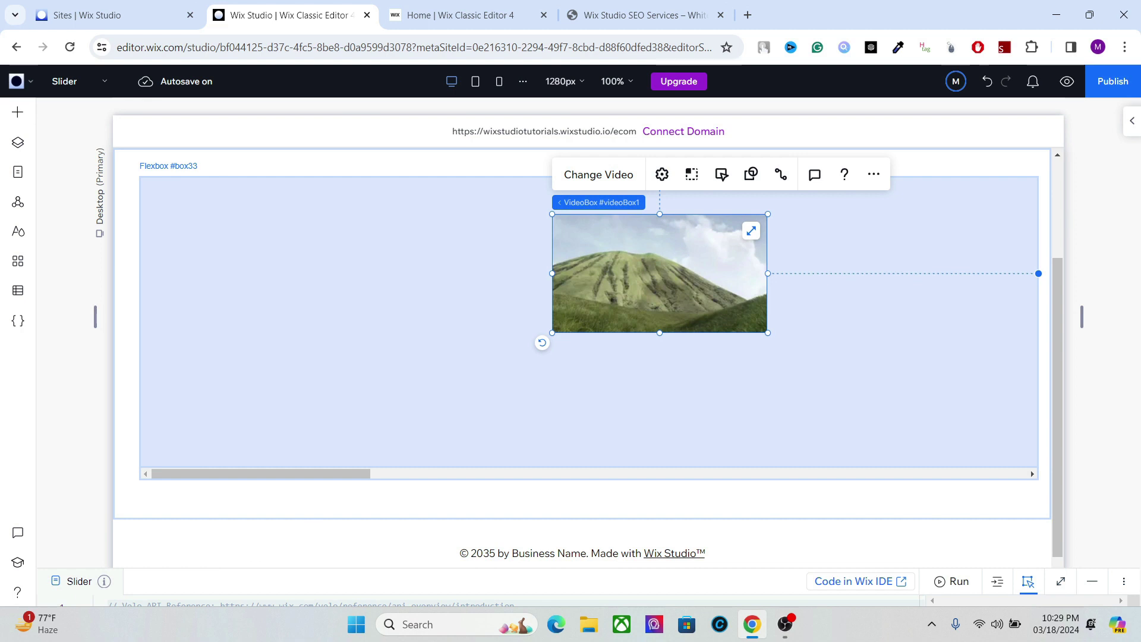
pyautogui.moveTo(659, 274); pyautogui.dragTo(568, 306)
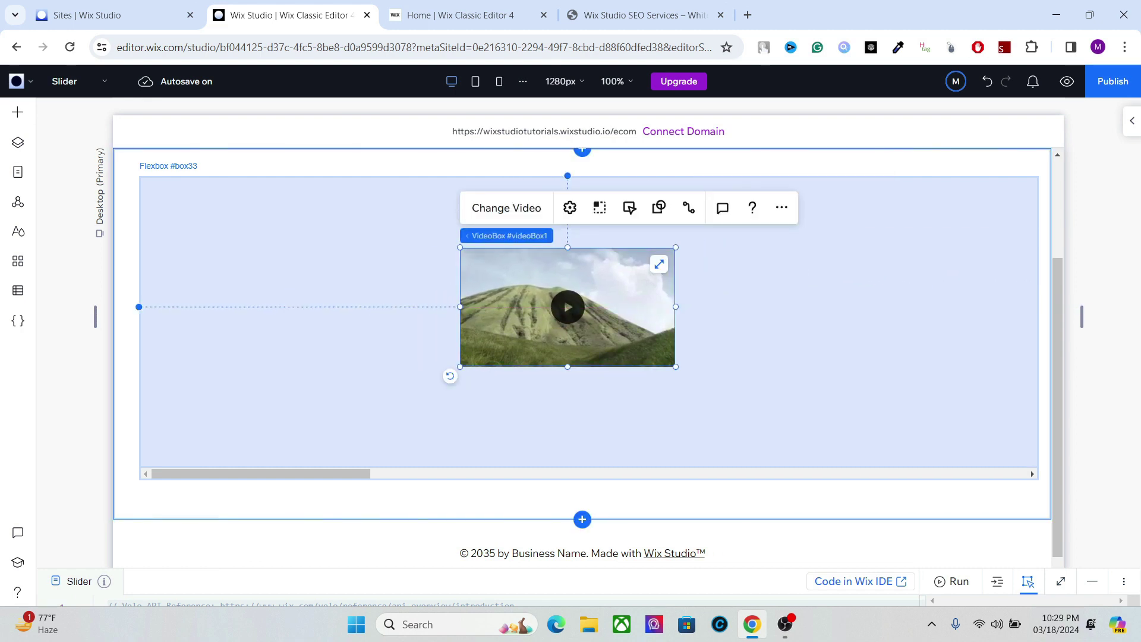
# Step: Move the next empty item ahead of the video item so it becomes the flexbox's first slide
pyautogui.click(18, 142)
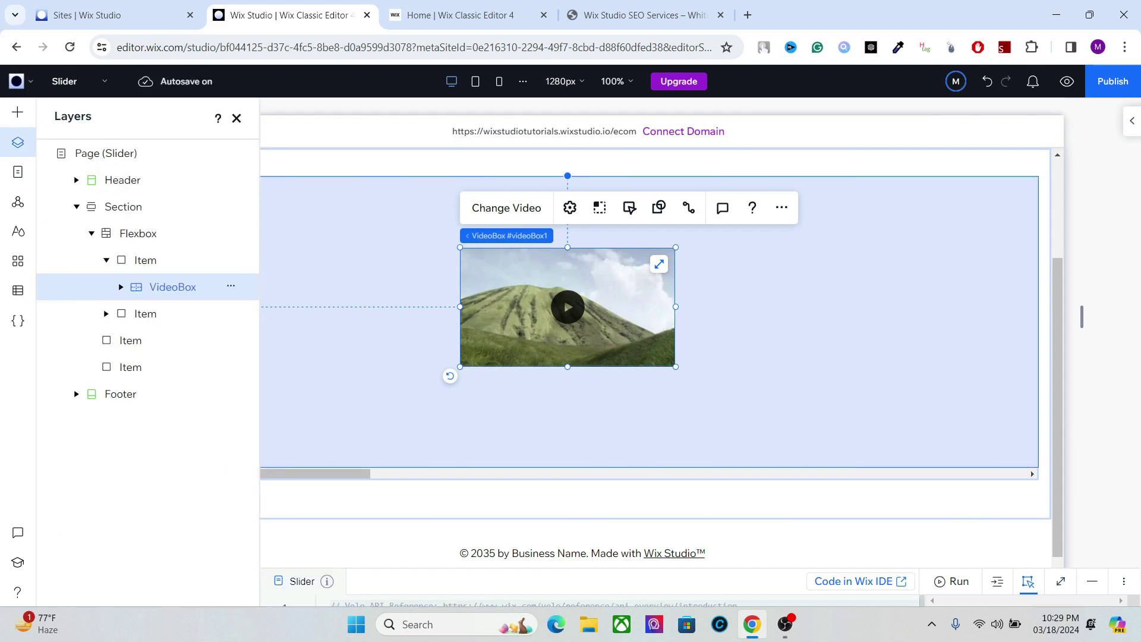
pyautogui.click(106, 260)
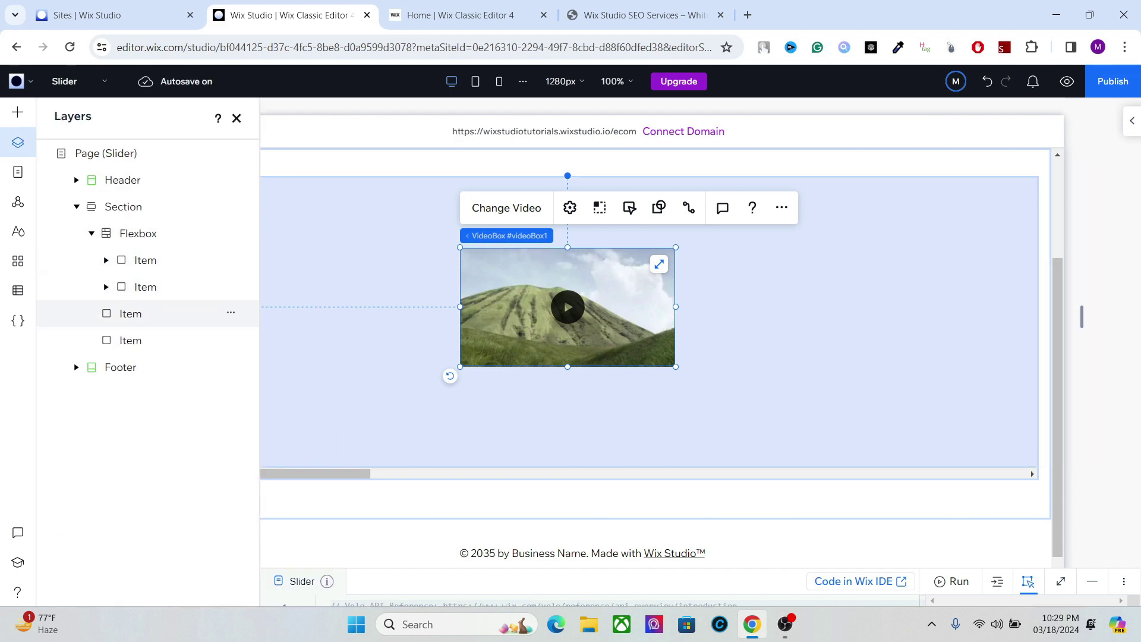
pyautogui.moveTo(131, 313); pyautogui.dragTo(156, 254)
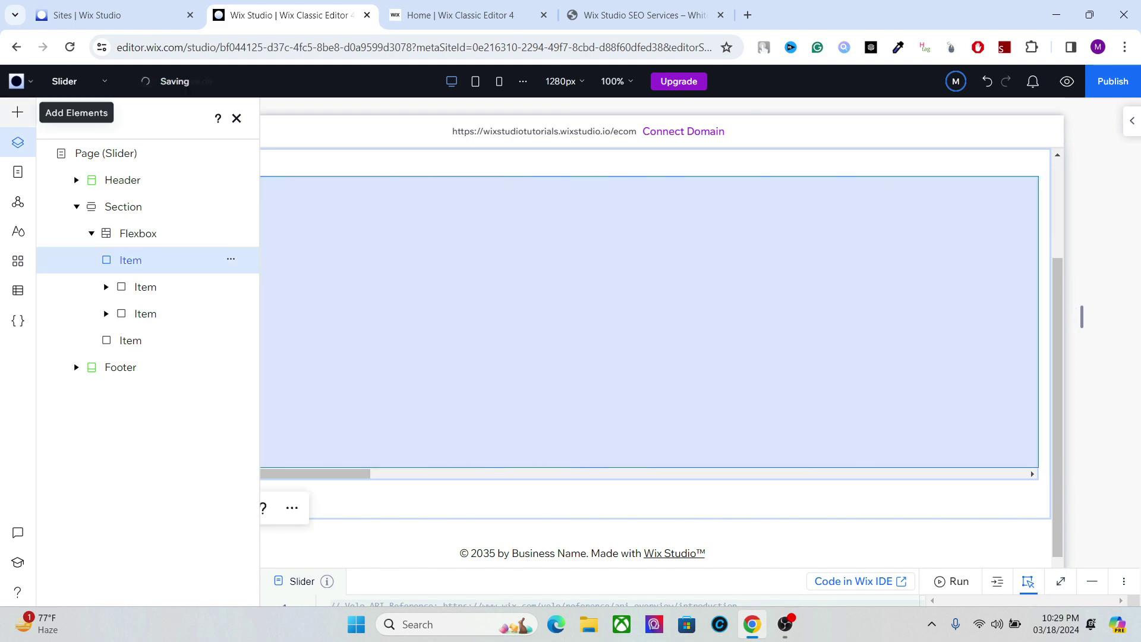
# Step: Add a basic shape to the empty first item and position it in the slide's upper middle
pyautogui.click(17, 112)
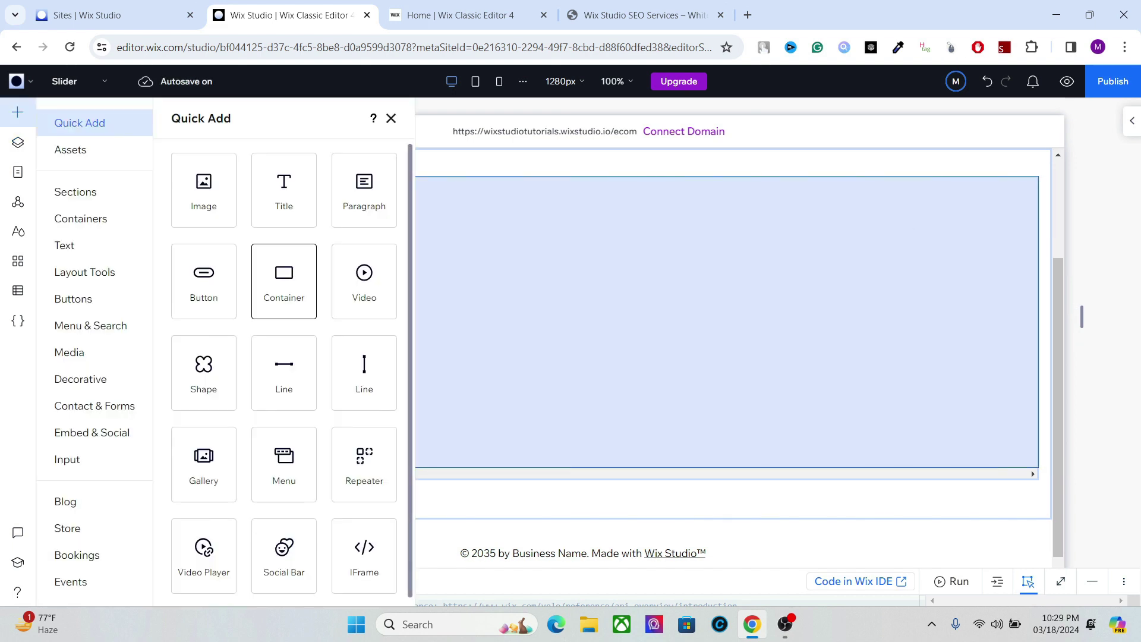
pyautogui.moveTo(204, 369); pyautogui.dragTo(588, 357)
pyautogui.moveTo(523, 290); pyautogui.dragTo(565, 269)
pyautogui.moveTo(607, 312); pyautogui.dragTo(607, 313)
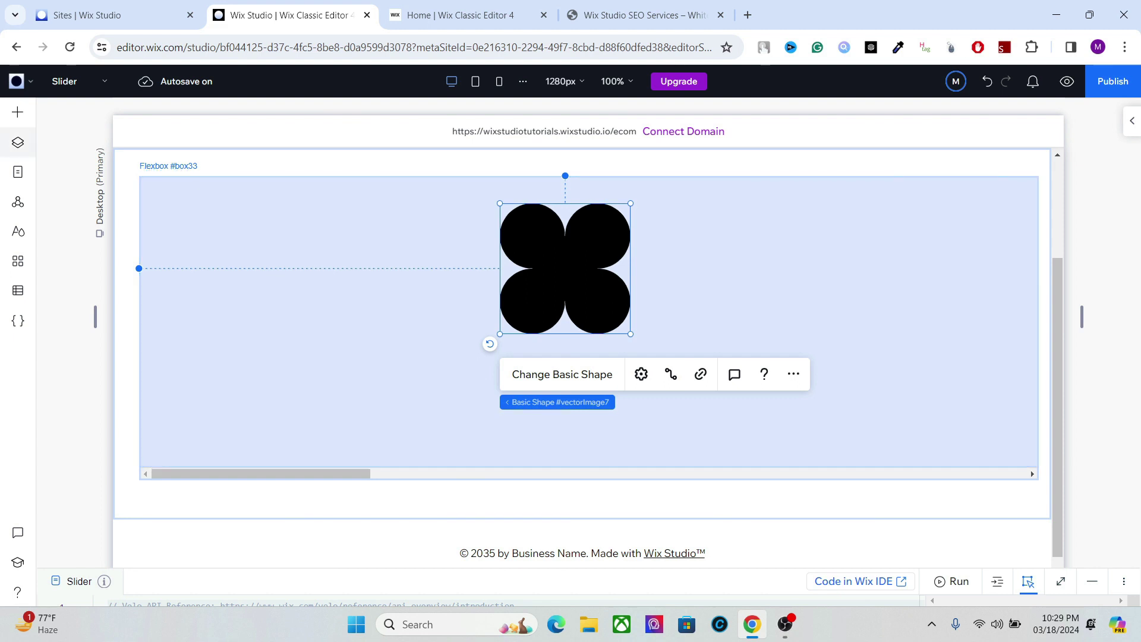
# Step: Move the last empty item ahead of the item holding the shape
pyautogui.click(18, 142)
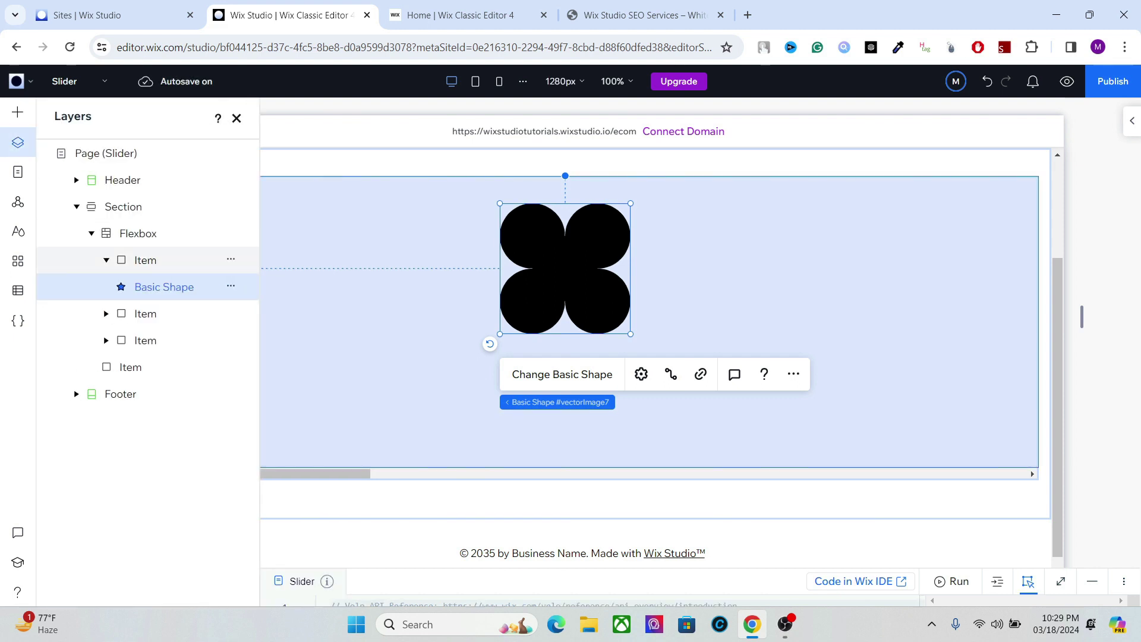
pyautogui.click(106, 260)
pyautogui.moveTo(131, 340); pyautogui.dragTo(149, 259)
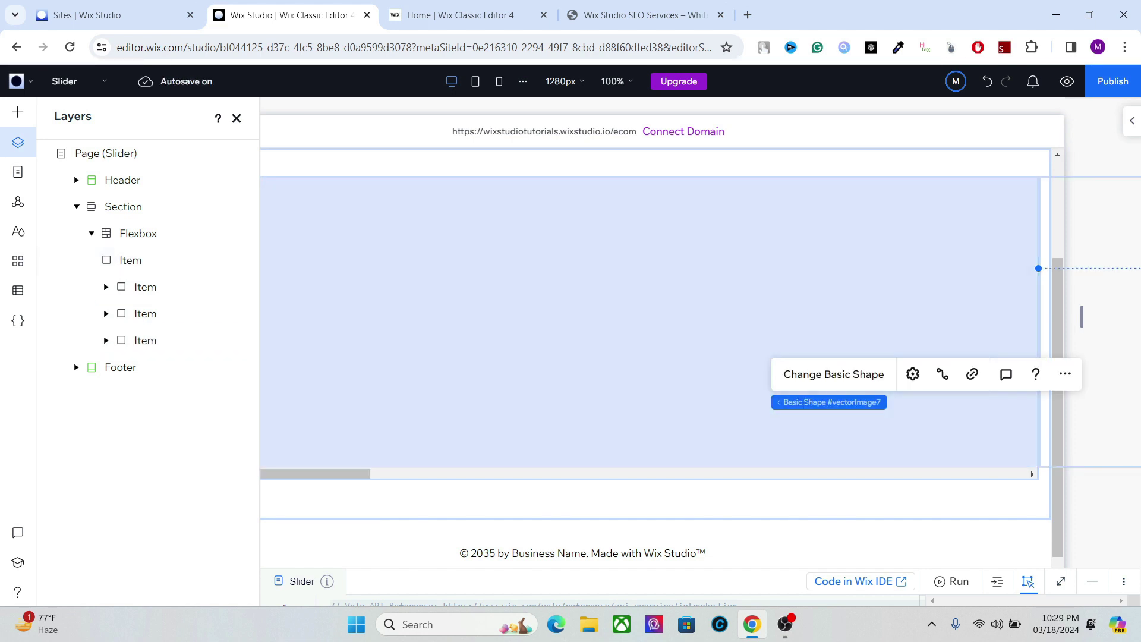
# Step: Add a social bar near the middle of the empty first slide and a paragraph to its right
pyautogui.click(18, 112)
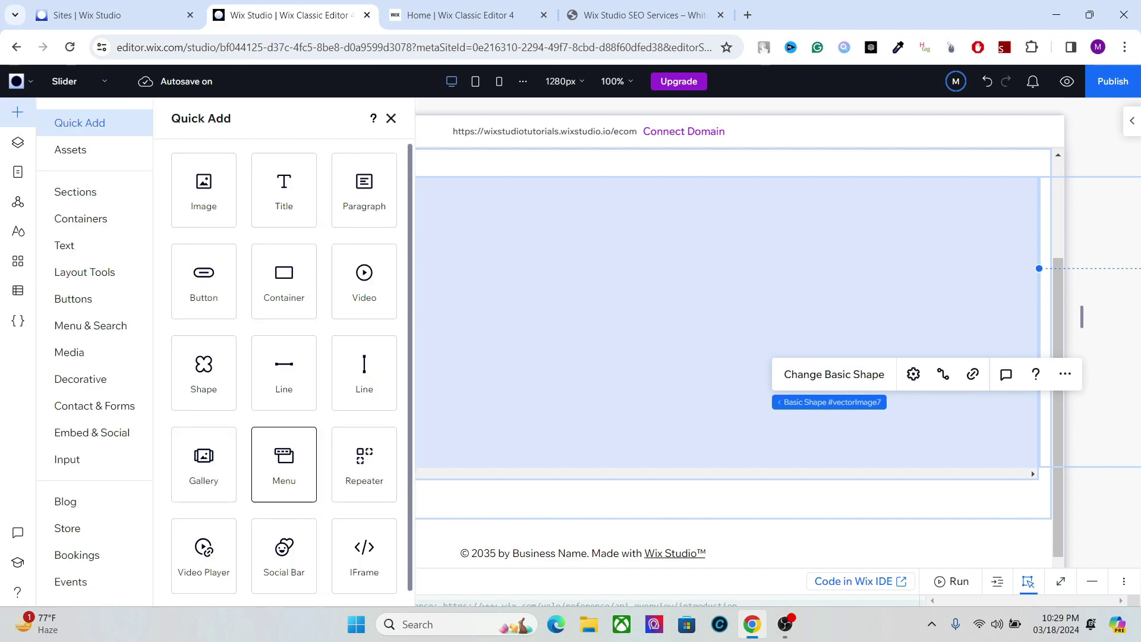
pyautogui.click(284, 553)
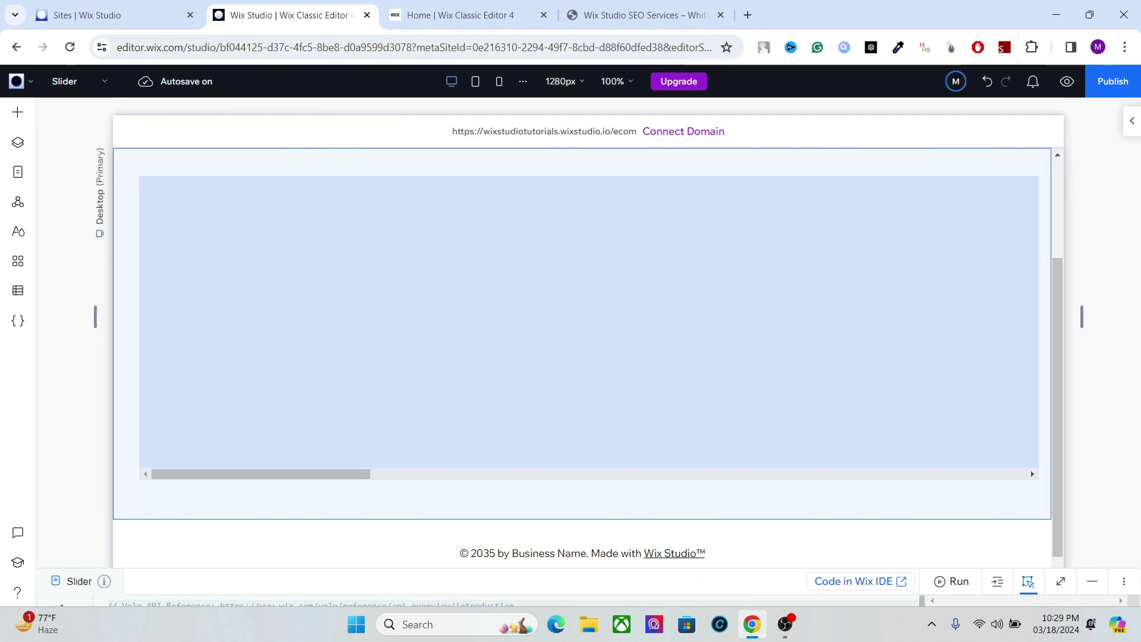
pyautogui.moveTo(545, 302); pyautogui.dragTo(571, 273)
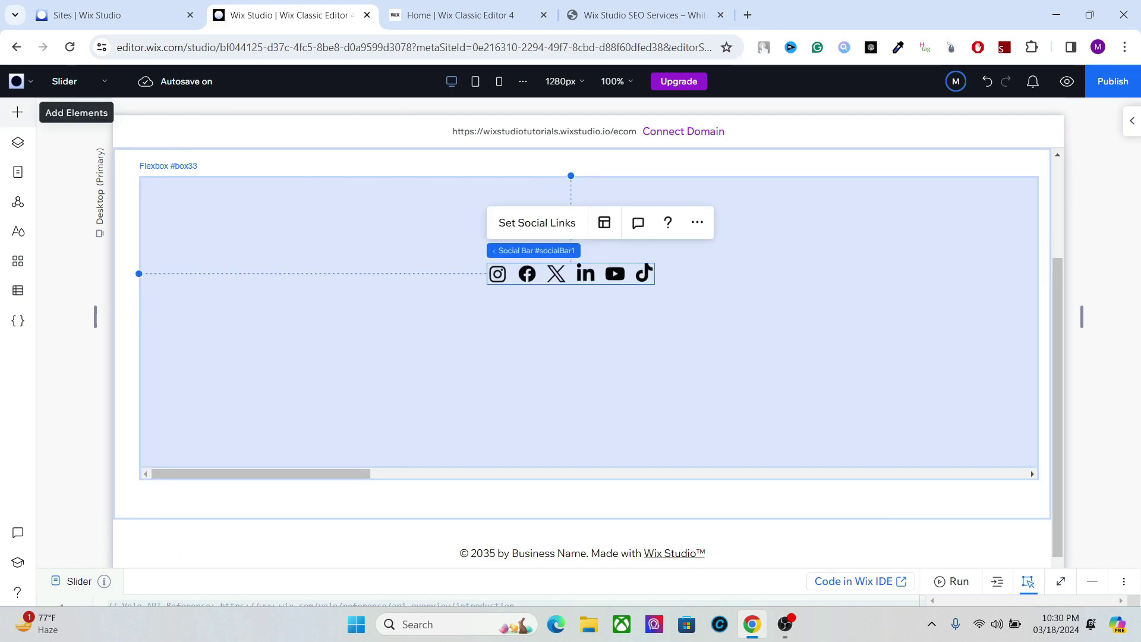
pyautogui.click(18, 113)
pyautogui.moveTo(364, 190); pyautogui.dragTo(797, 275)
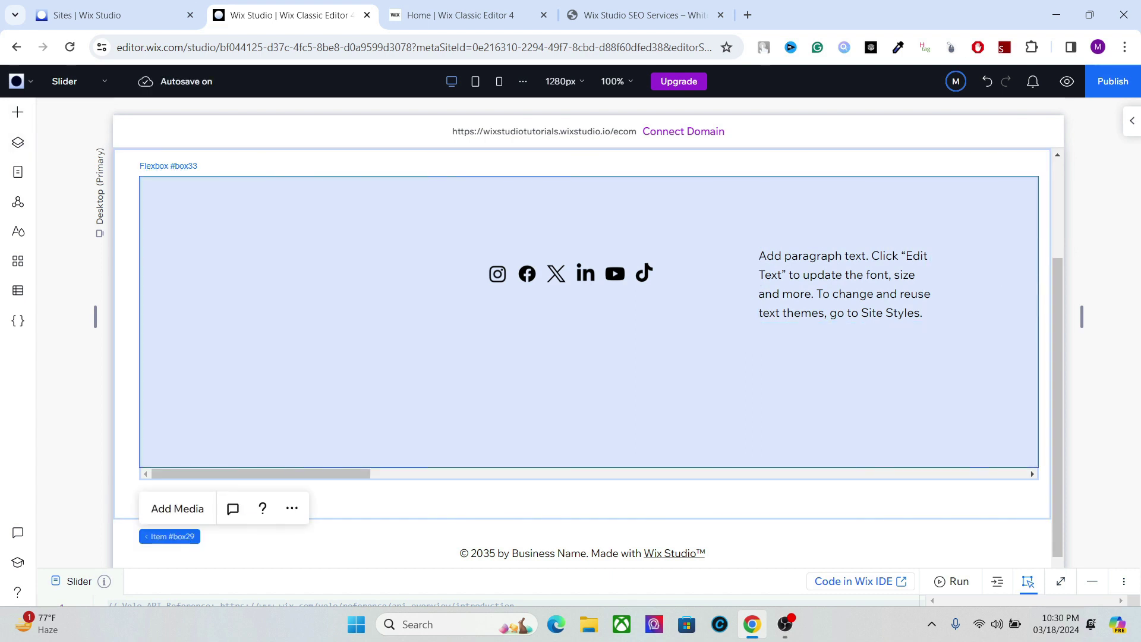
# Step: Add a fifth item to the flexbox and move it to the first place among the items
pyautogui.click(18, 143)
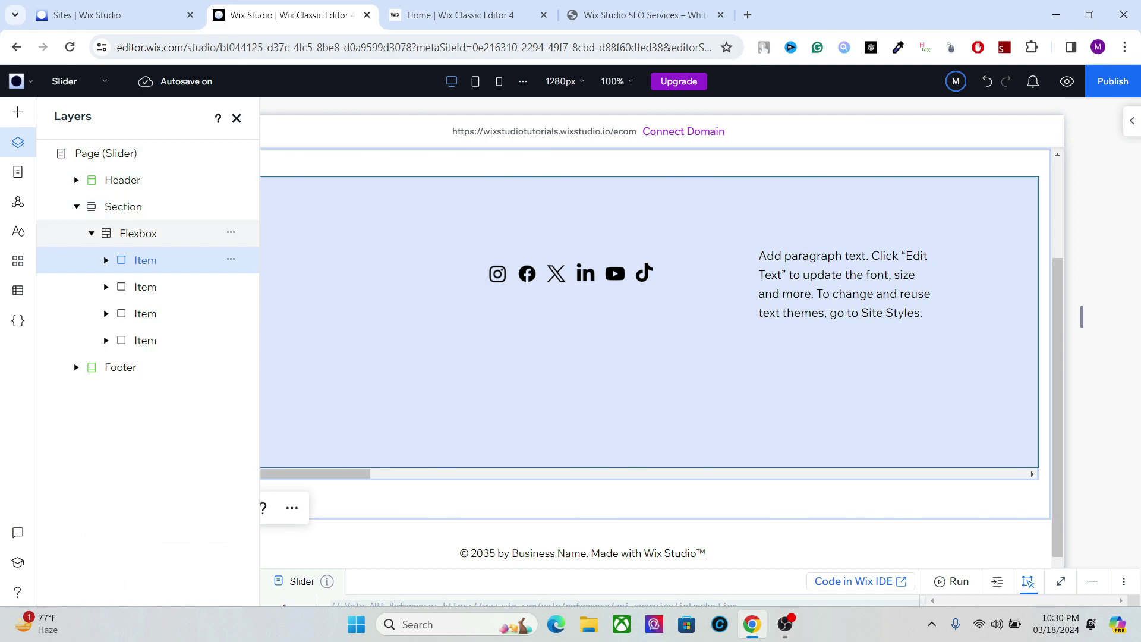
pyautogui.click(137, 233)
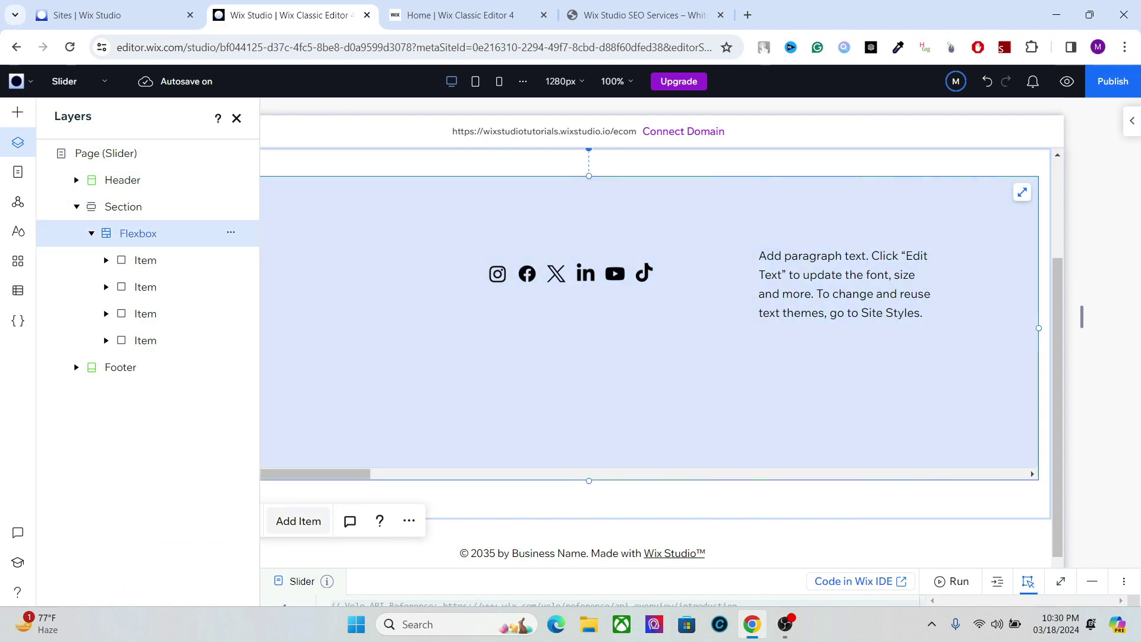
pyautogui.click(298, 521)
pyautogui.moveTo(131, 367); pyautogui.dragTo(122, 260)
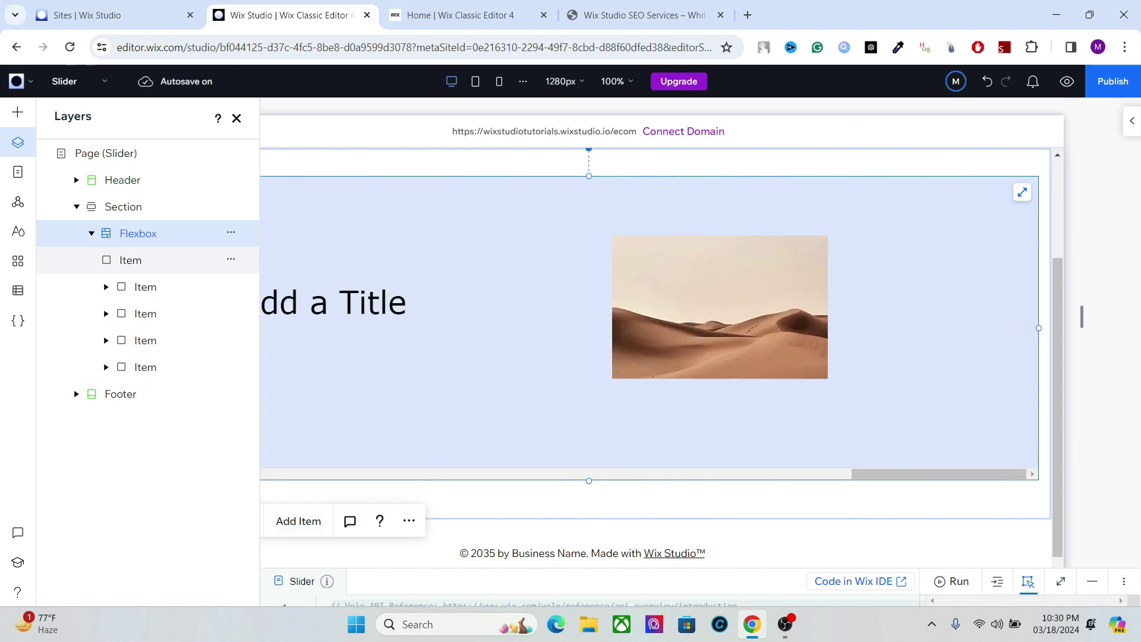
pyautogui.click(130, 260)
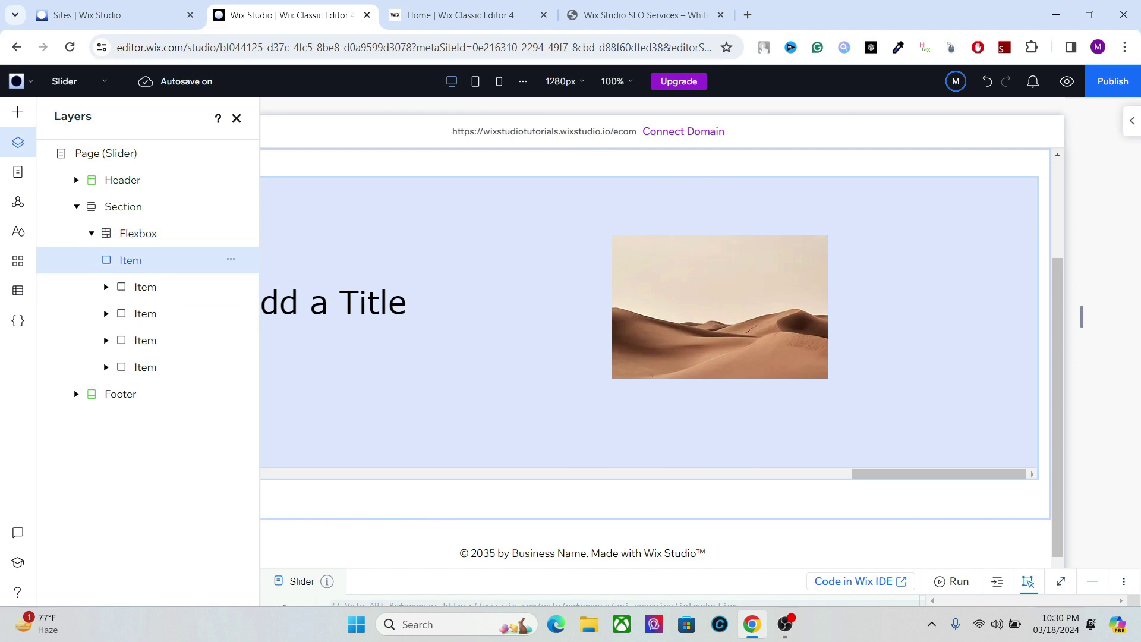
pyautogui.click(230, 259)
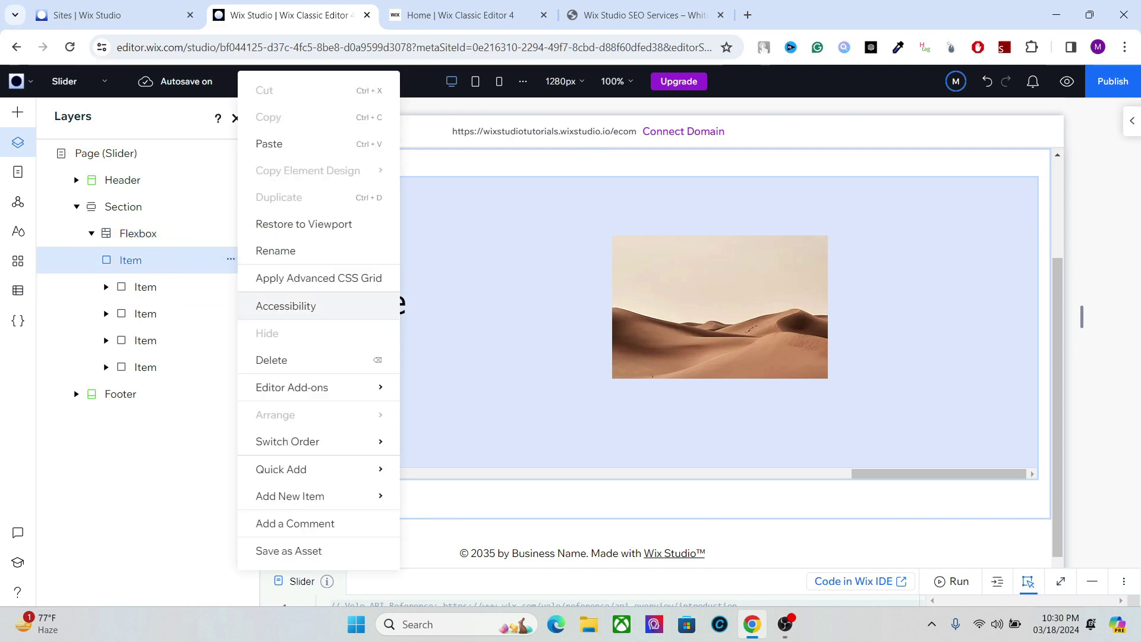
pyautogui.moveTo(321, 496)
pyautogui.click(510, 255)
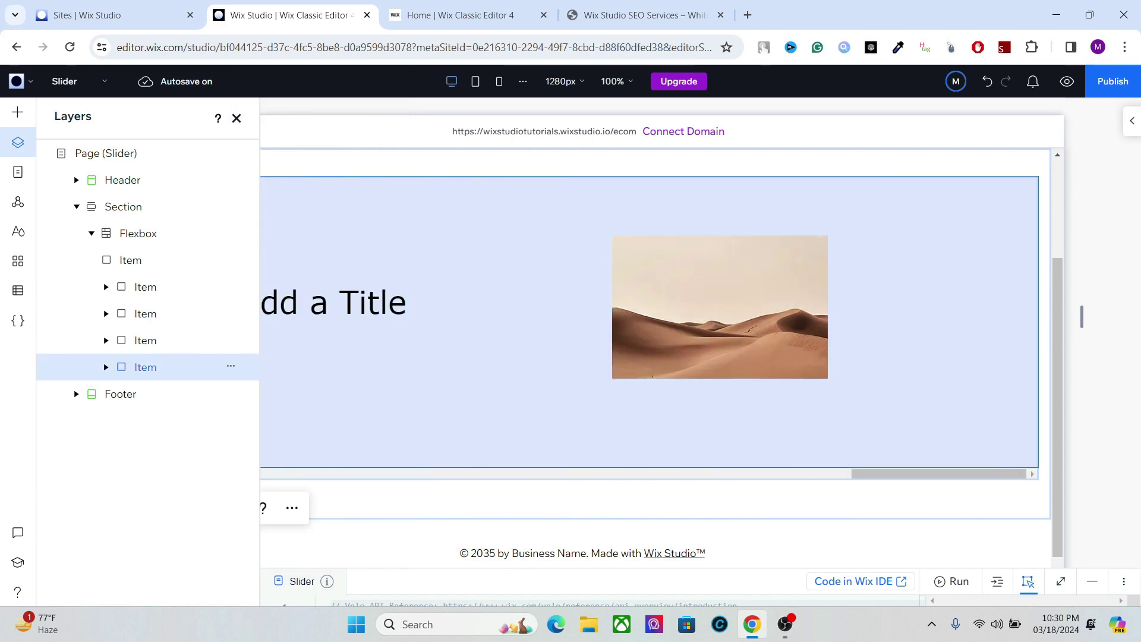
pyautogui.press('l')
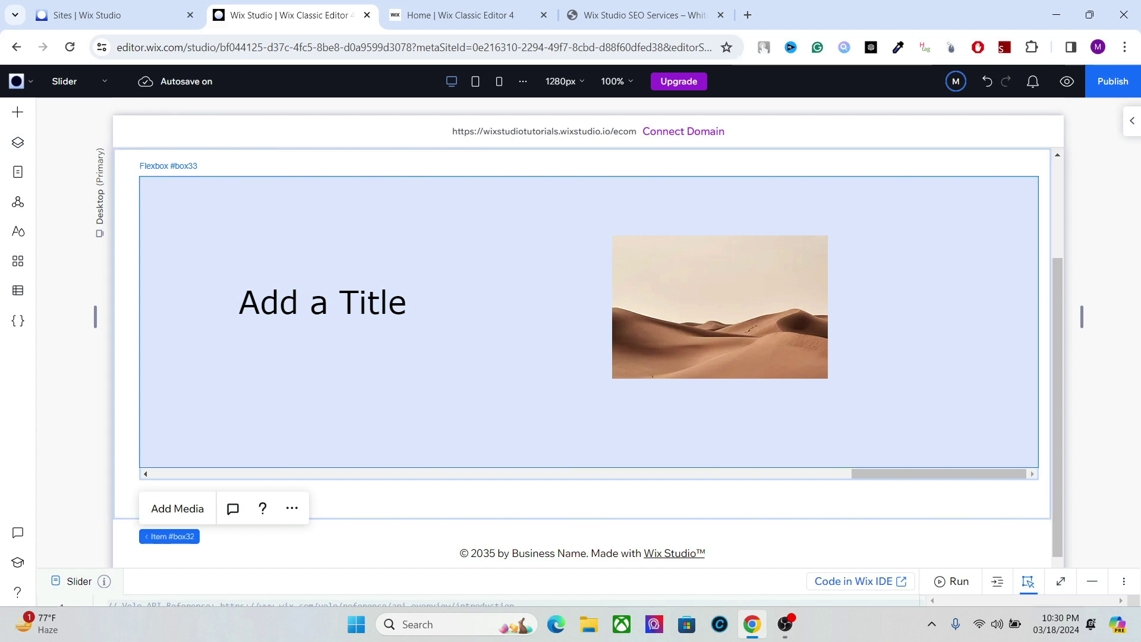
# Step: Hide the flexbox's scrollbar and add Arrows navigation for moving between its slides
pyautogui.click(18, 142)
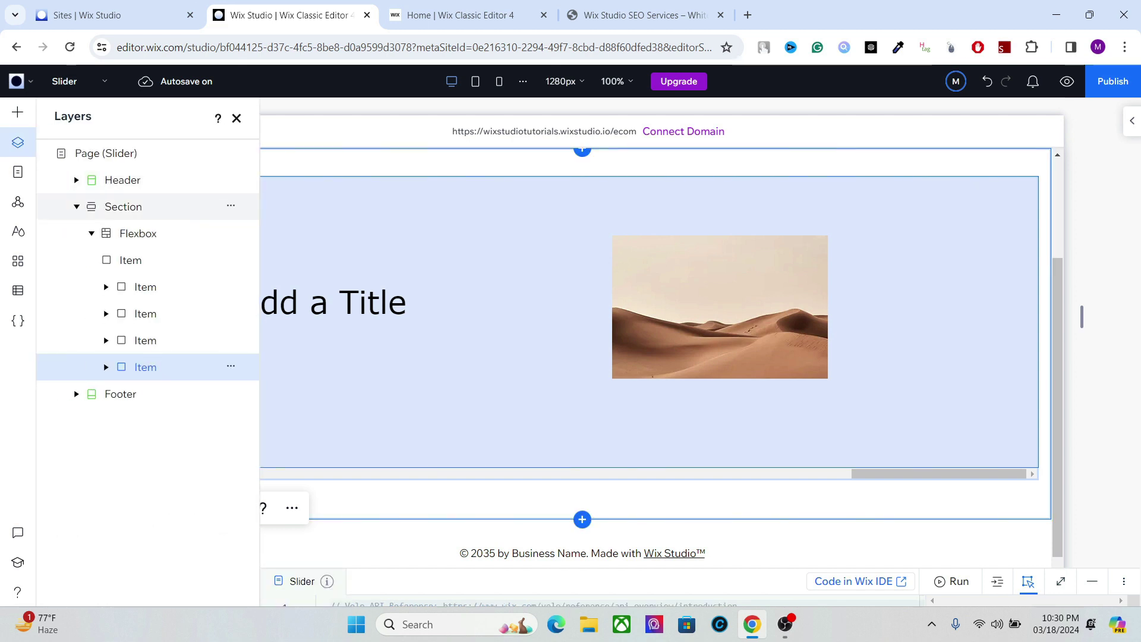
pyautogui.click(137, 233)
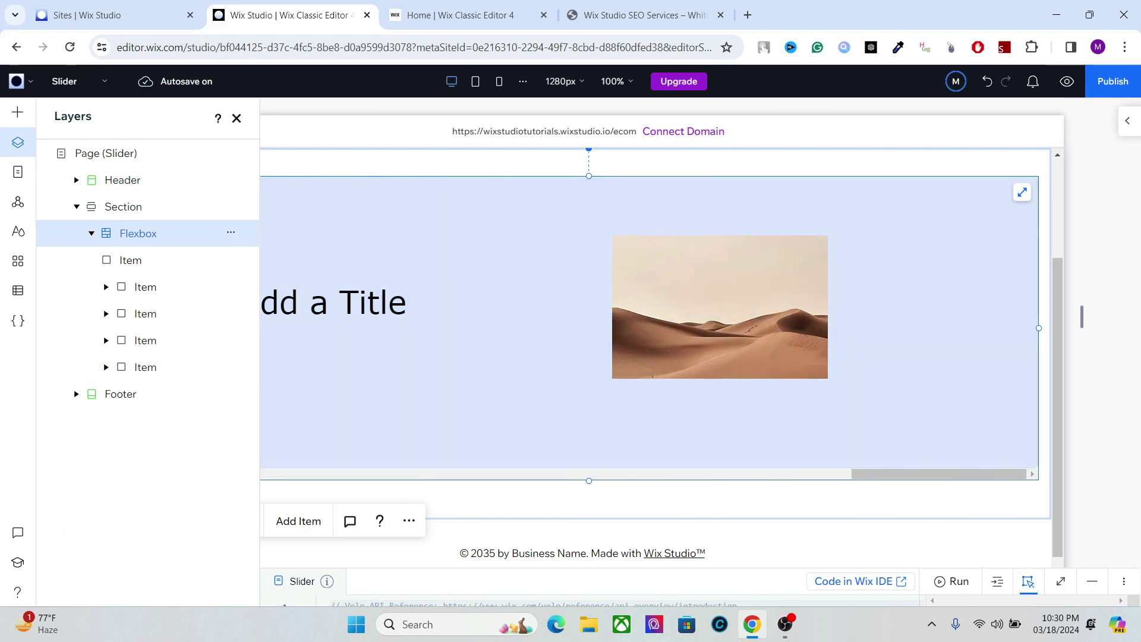
pyautogui.click(1127, 121)
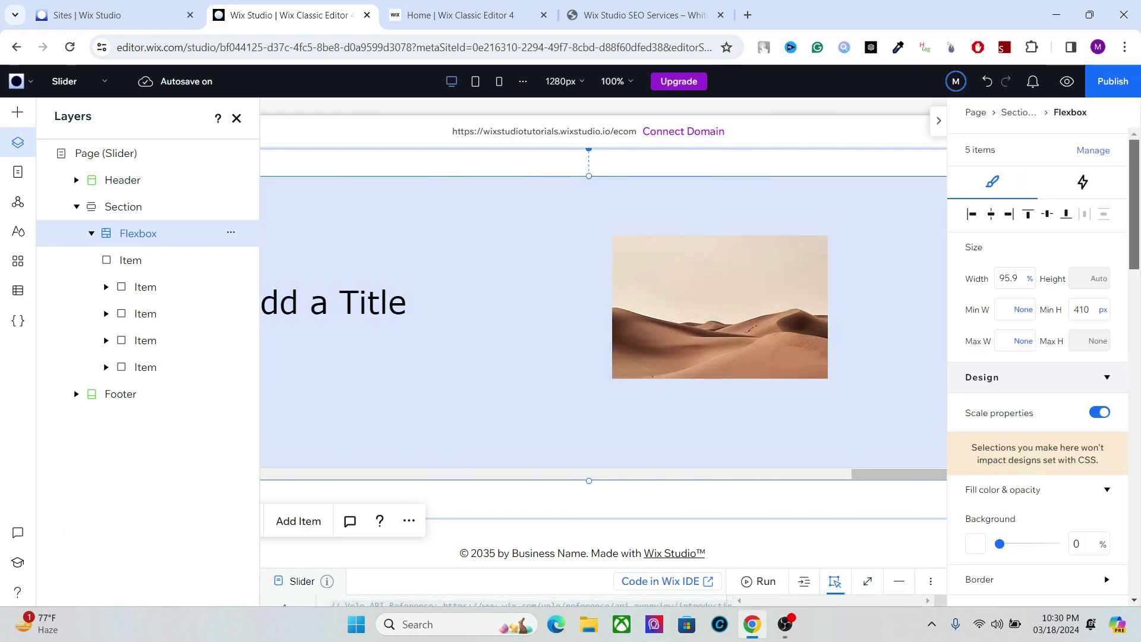
pyautogui.scroll(-8, 1037, 357)
pyautogui.scroll(-1, 1037, 380)
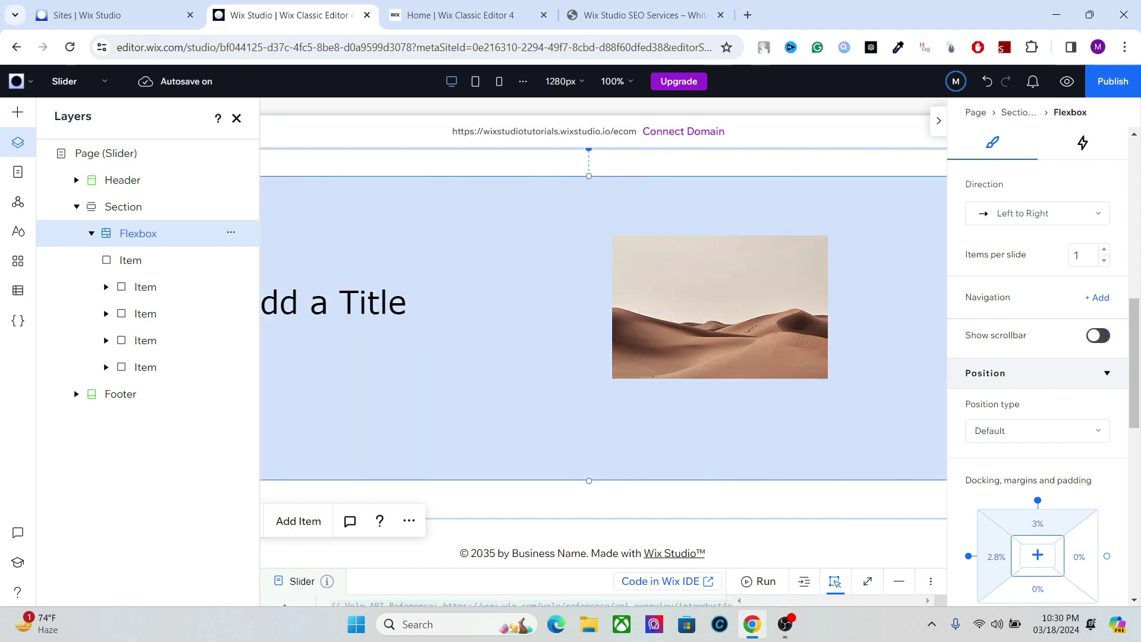
pyautogui.click(1097, 297)
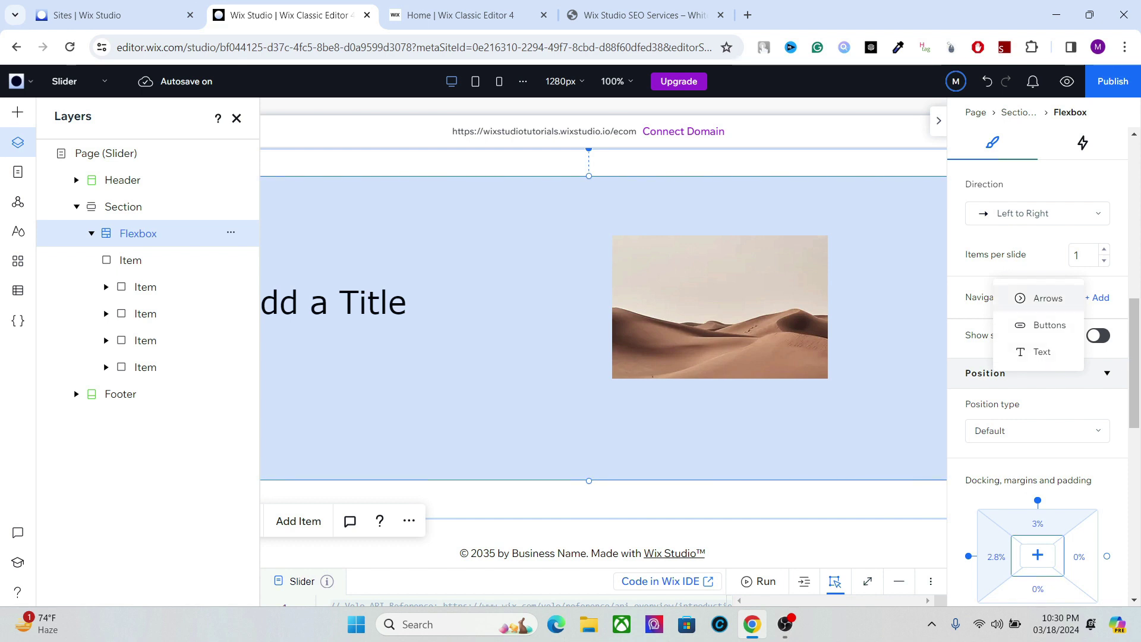
pyautogui.click(1046, 325)
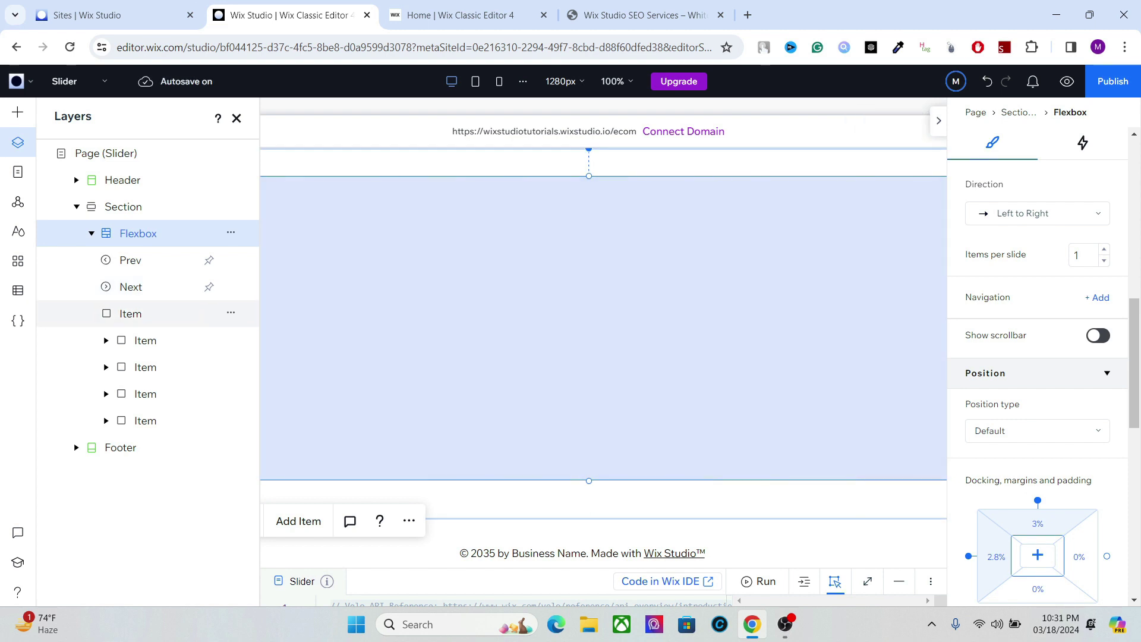
# Step: Add a vertical line near the upper middle of the flexbox's empty first item
pyautogui.click(131, 313)
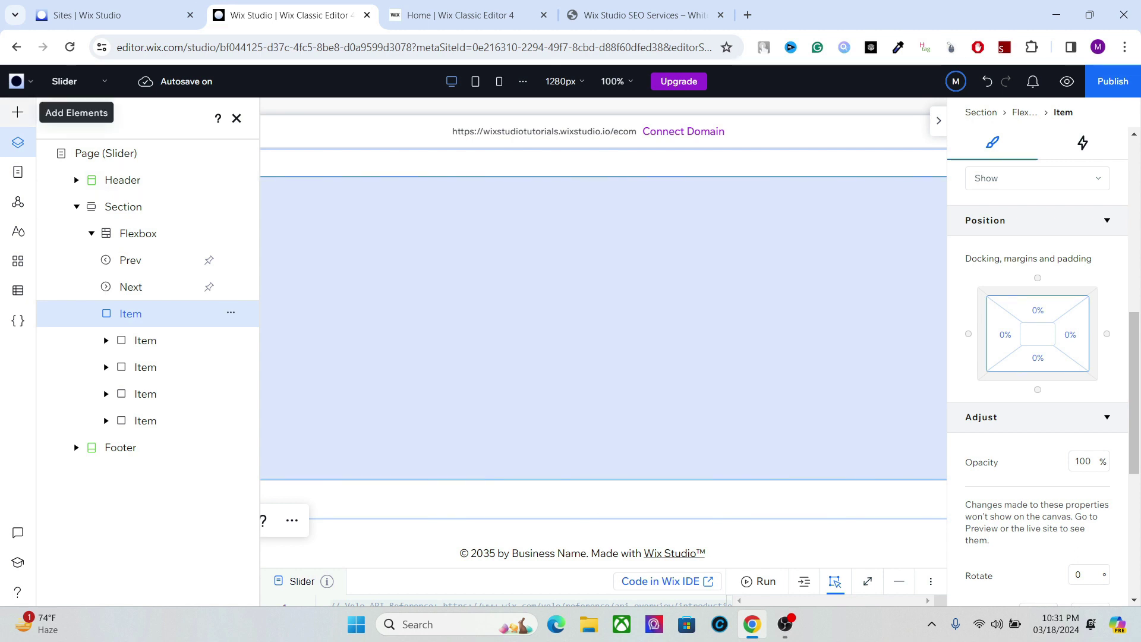
pyautogui.click(18, 112)
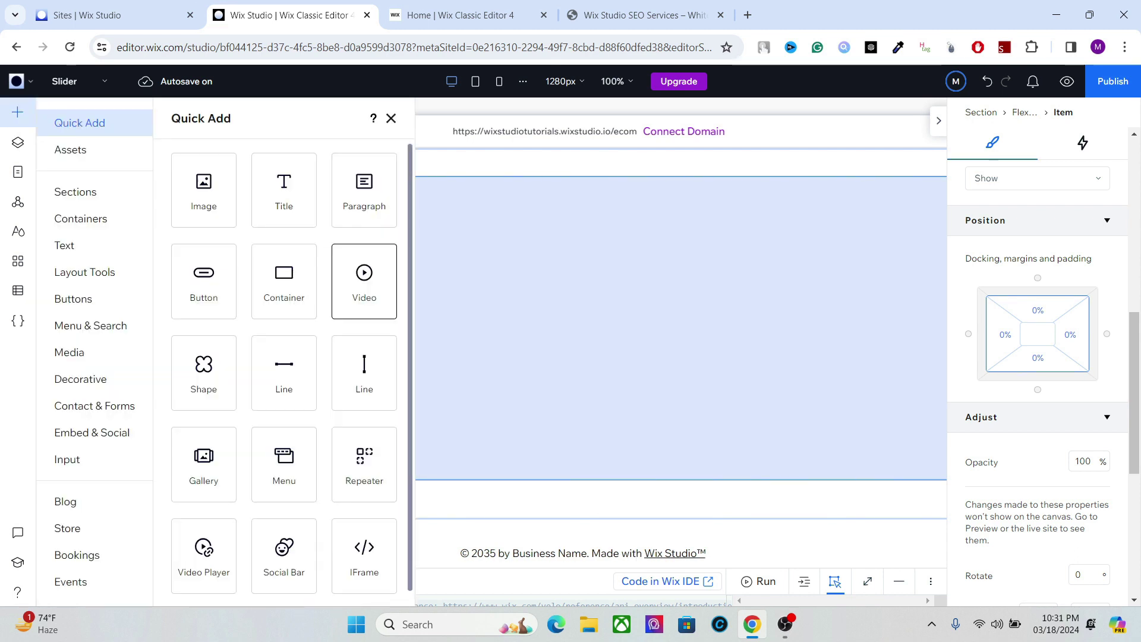
pyautogui.moveTo(365, 373); pyautogui.dragTo(371, 357)
pyautogui.moveTo(1047, 288); pyautogui.dragTo(589, 327)
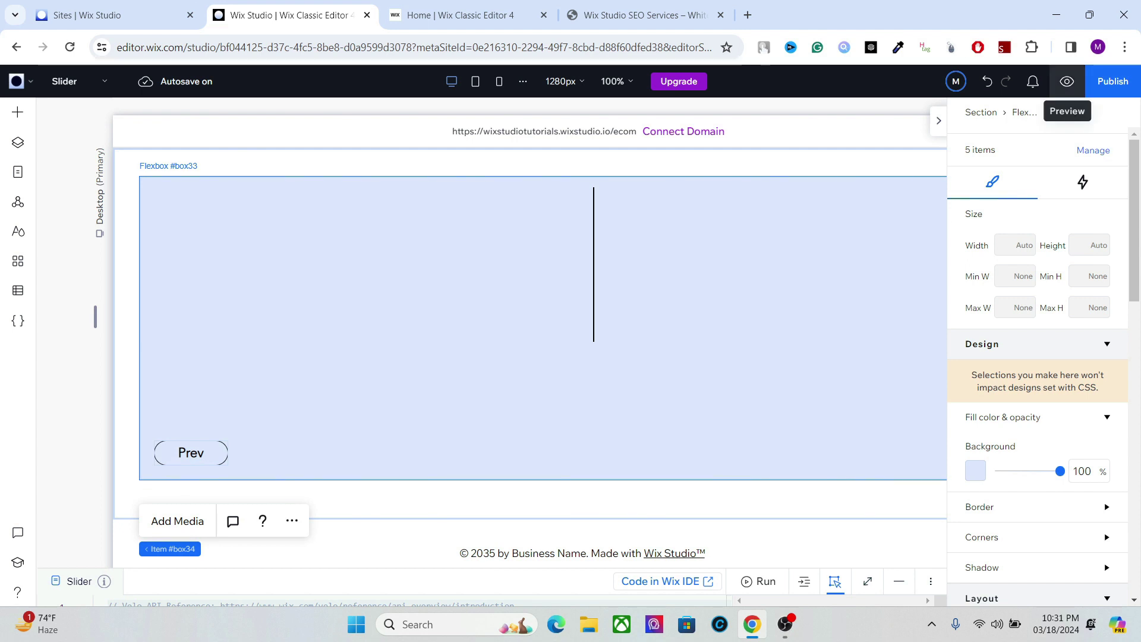
# Step: Preview the page, go forward through all the flexbox's slides back to the first one, and return to editing
pyautogui.click(1067, 80)
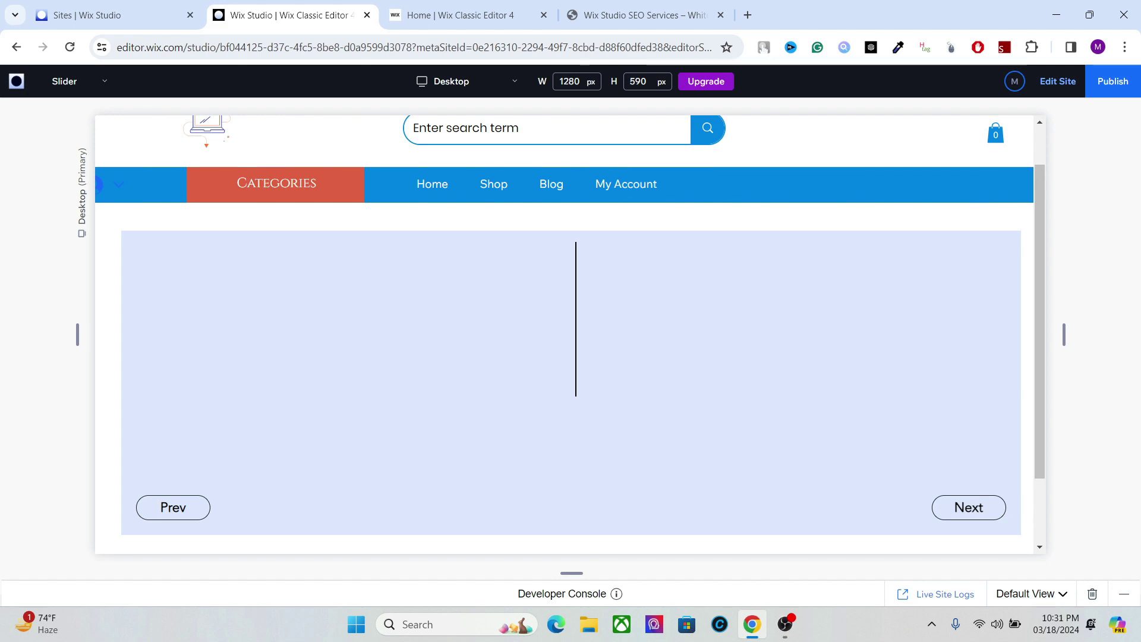
pyautogui.scroll(-1, 564, 335)
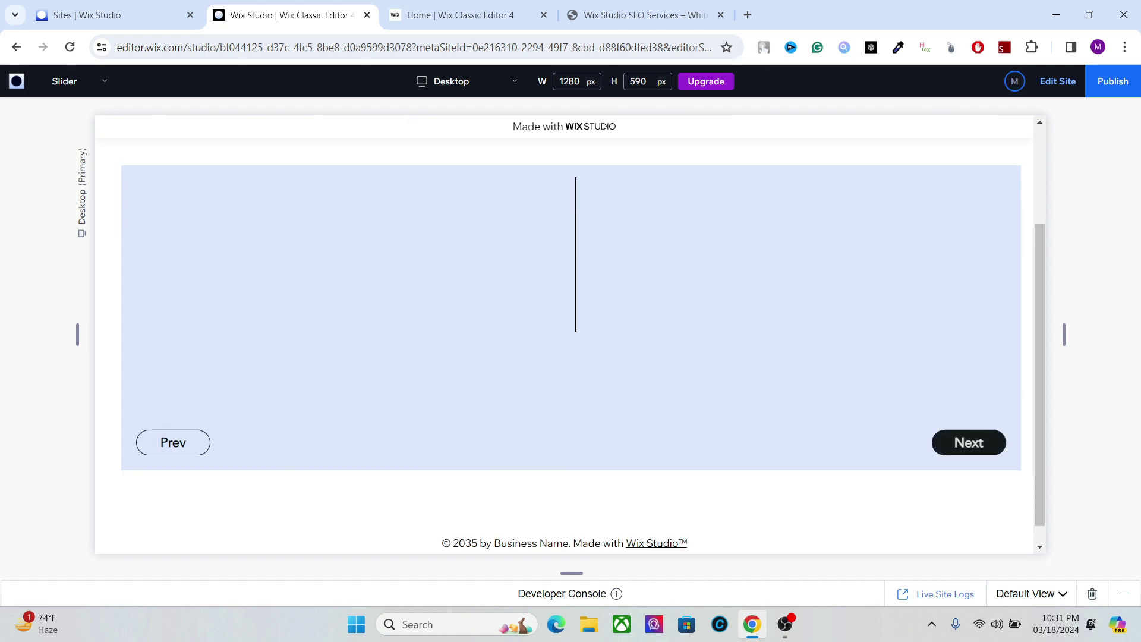
pyautogui.click(974, 446)
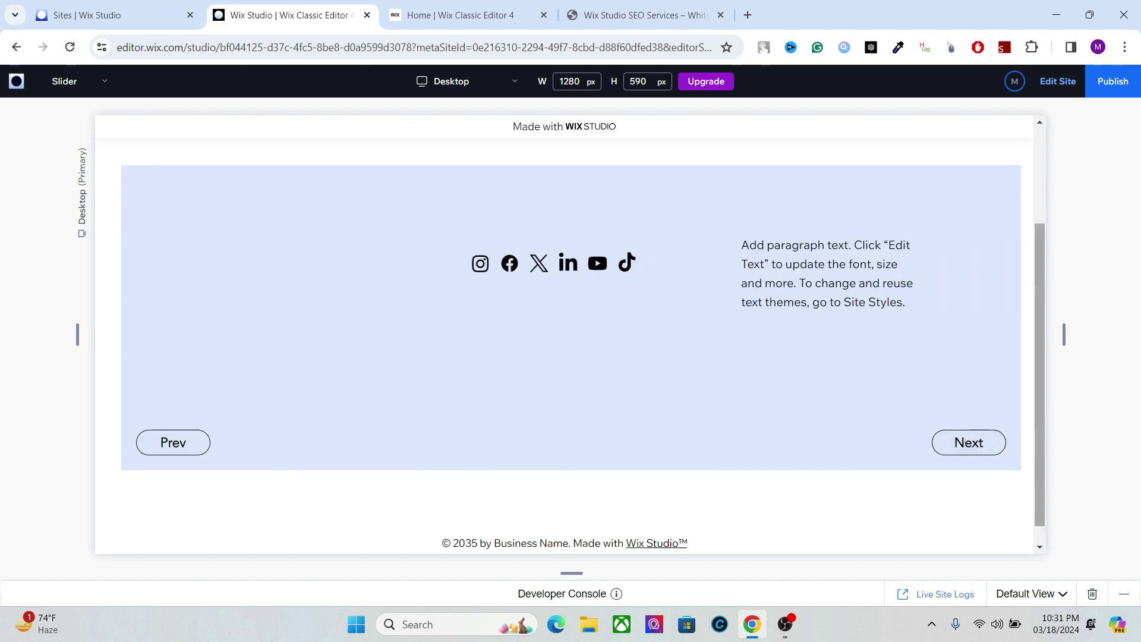
pyautogui.scroll(1, 571, 332)
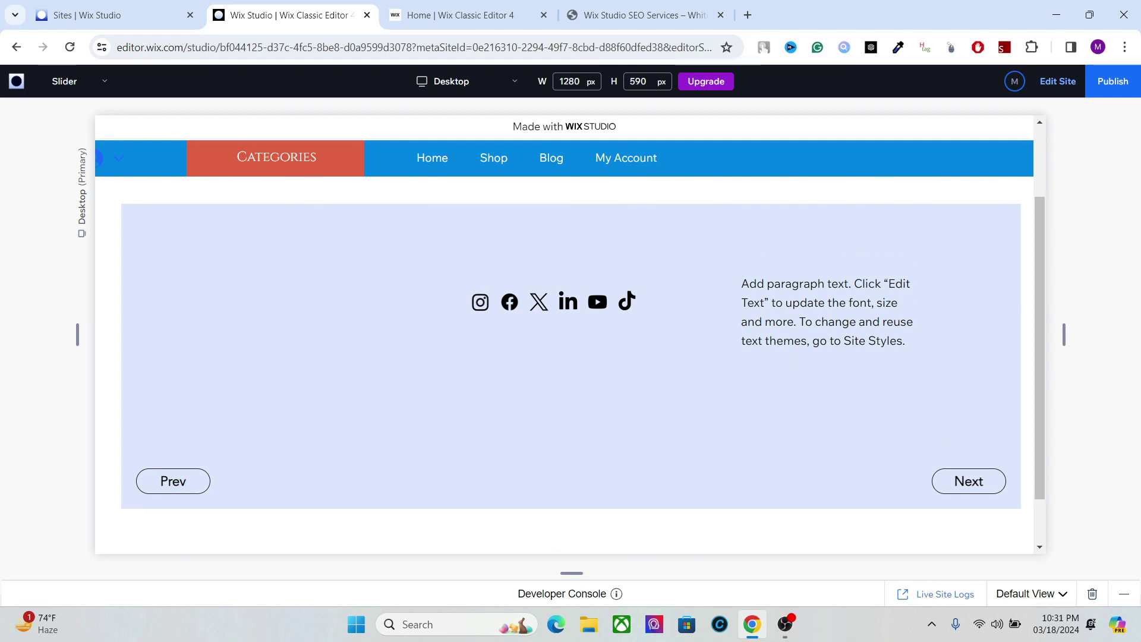
pyautogui.click(969, 481)
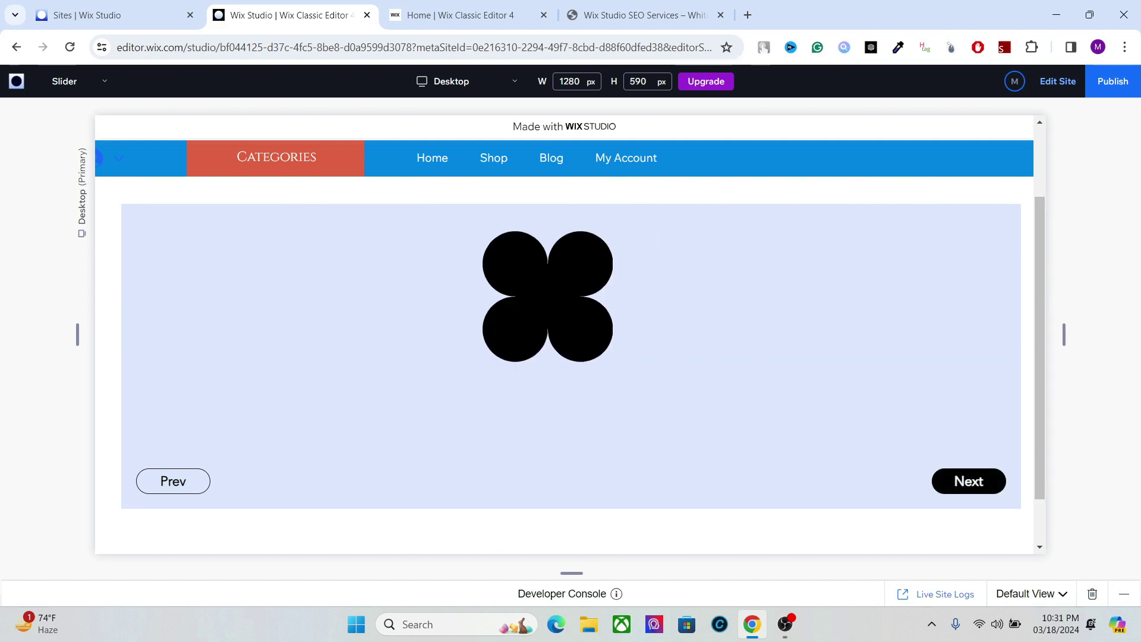
pyautogui.click(969, 481)
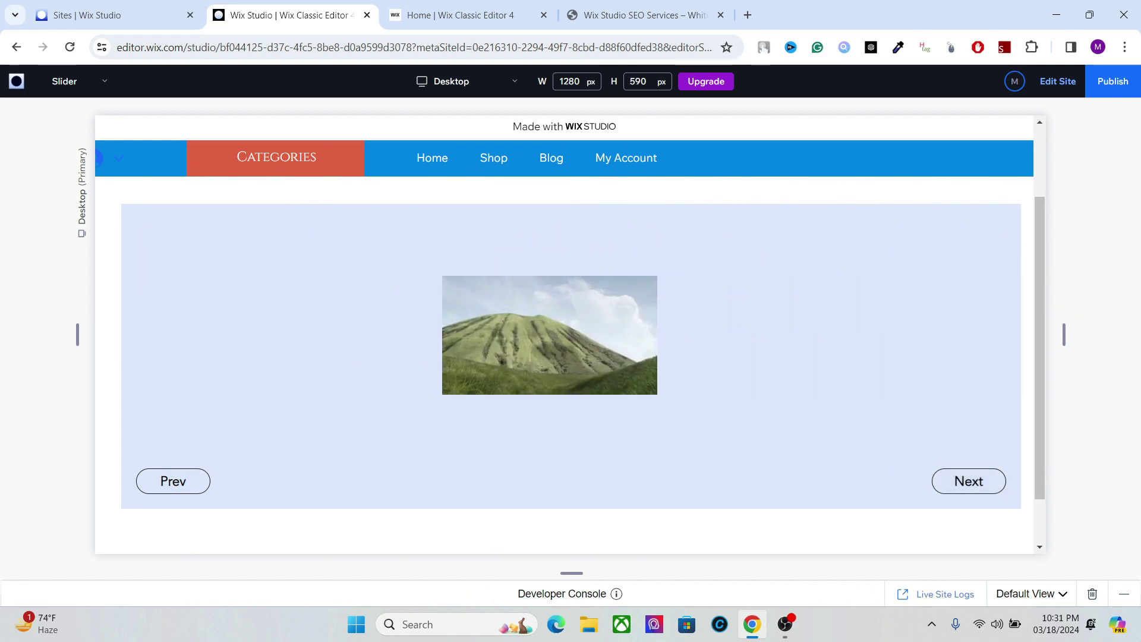
pyautogui.click(969, 481)
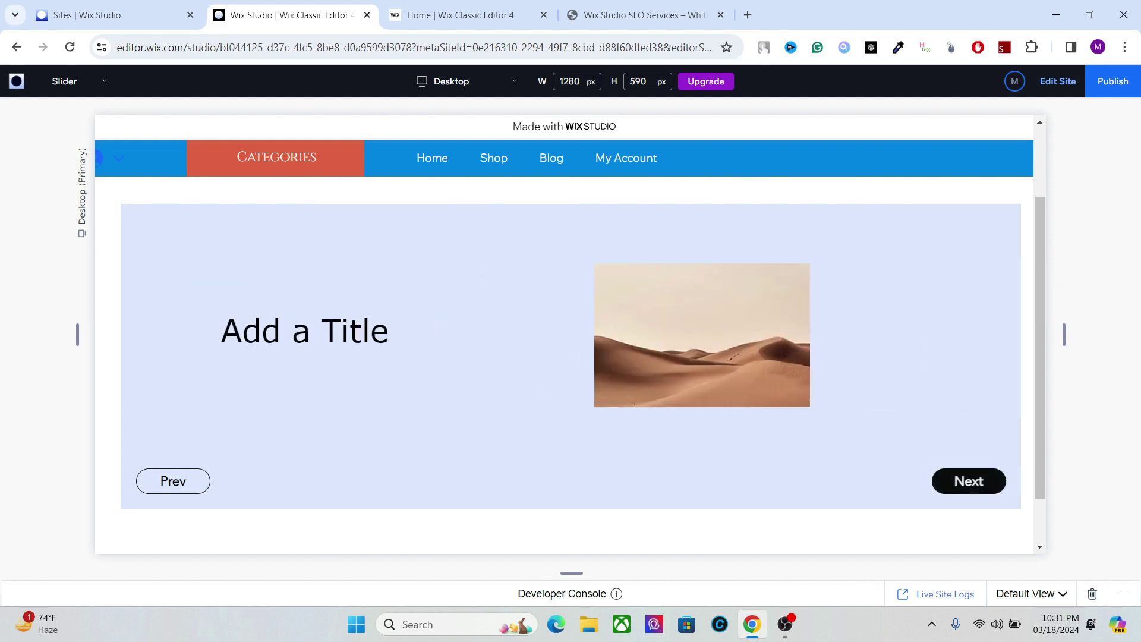
pyautogui.click(969, 481)
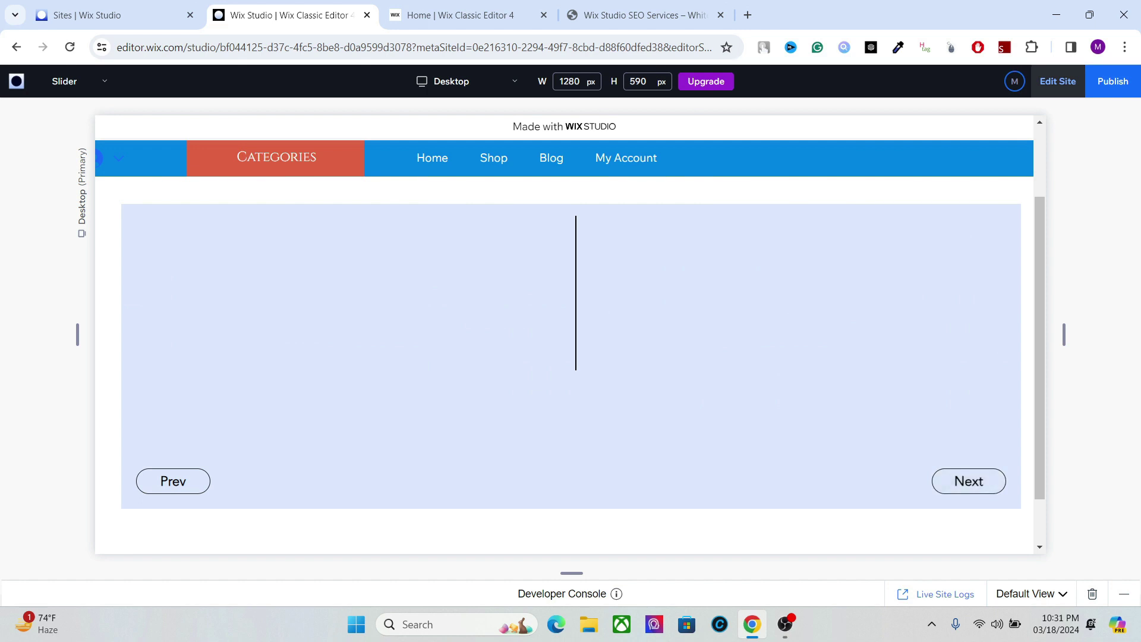
pyautogui.click(1058, 80)
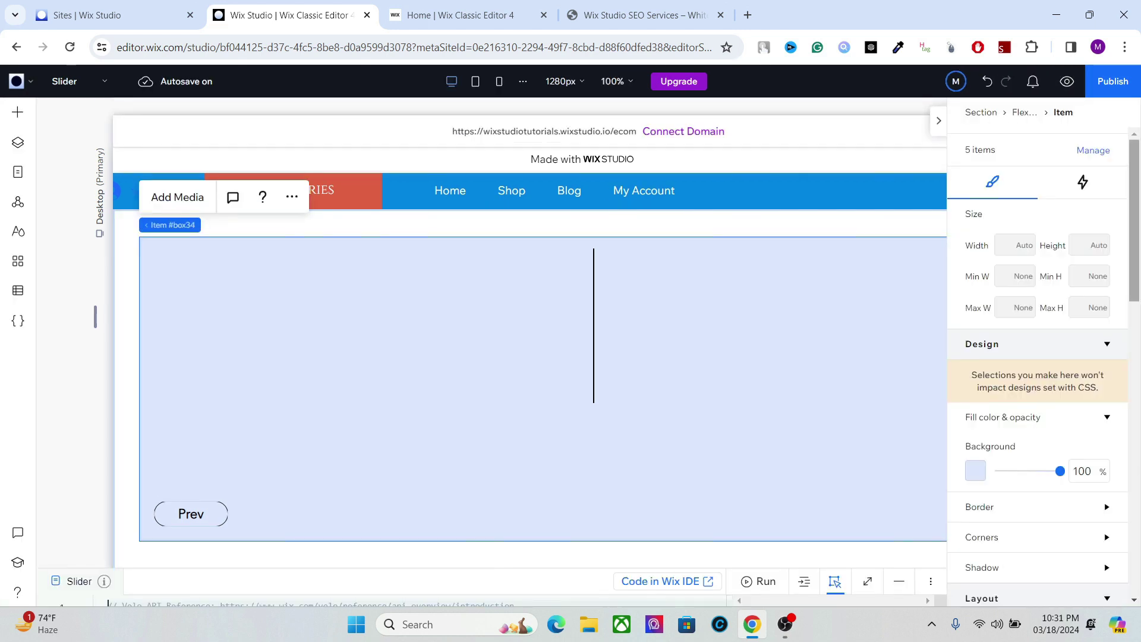
# Step: Add Arrows navigation to the flexbox
pyautogui.scroll(-5, 1038, 380)
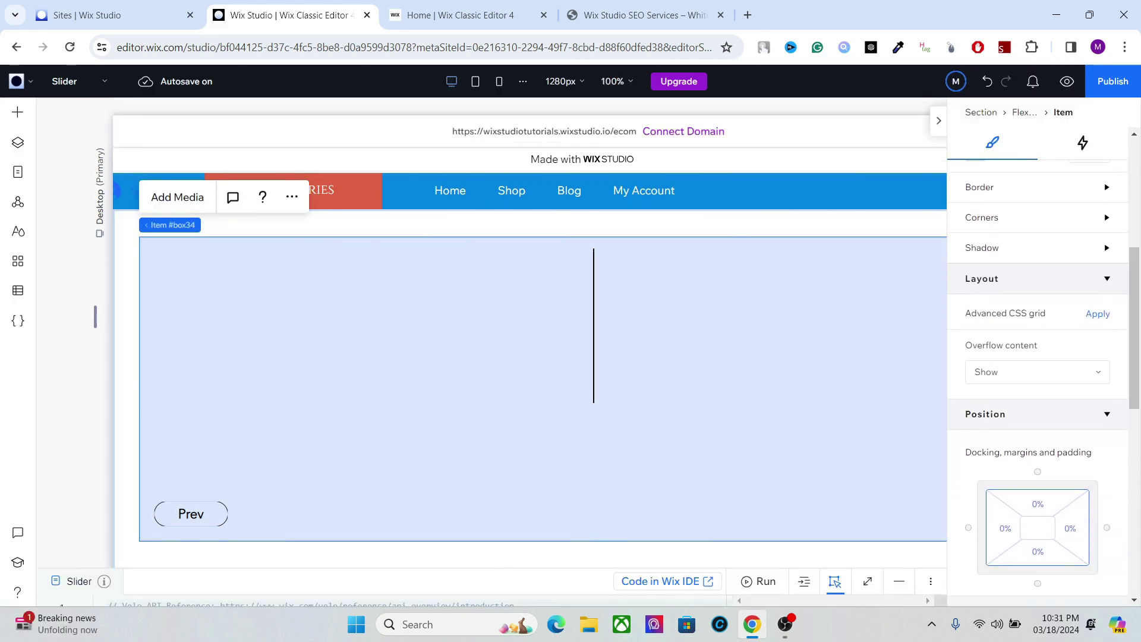
pyautogui.click(18, 142)
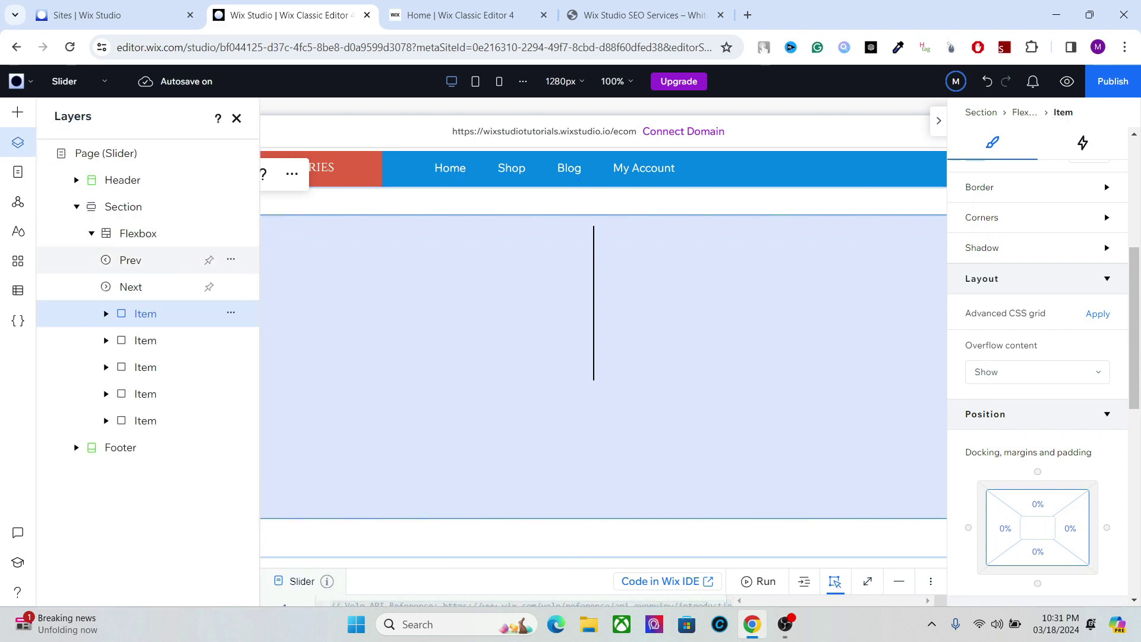
pyautogui.click(138, 233)
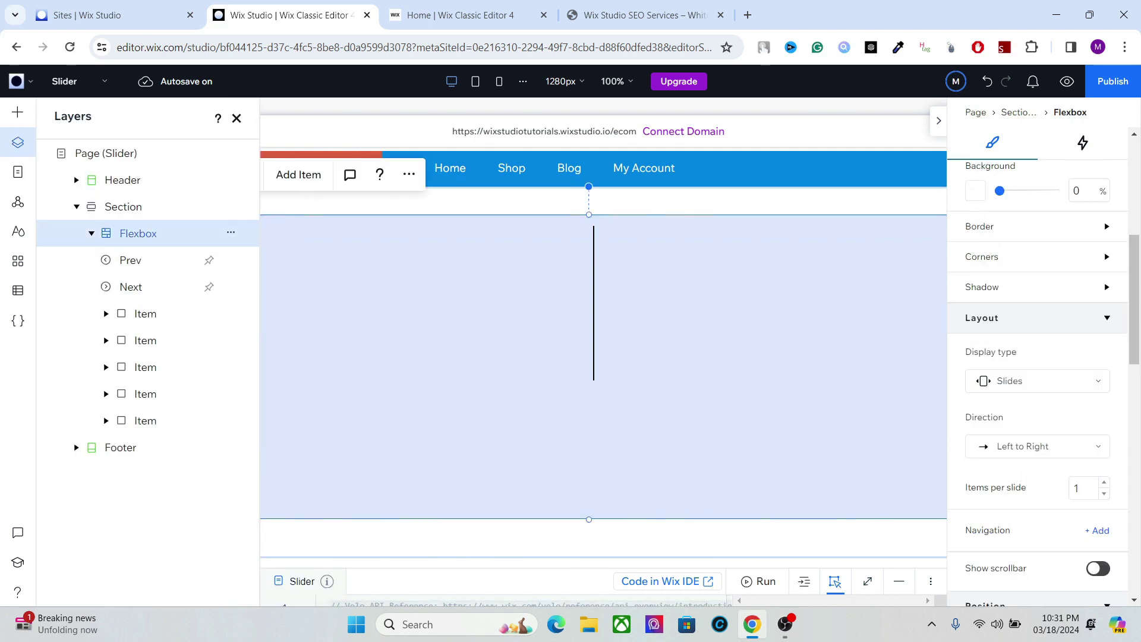
pyautogui.scroll(-3, 1038, 356)
pyautogui.click(1097, 330)
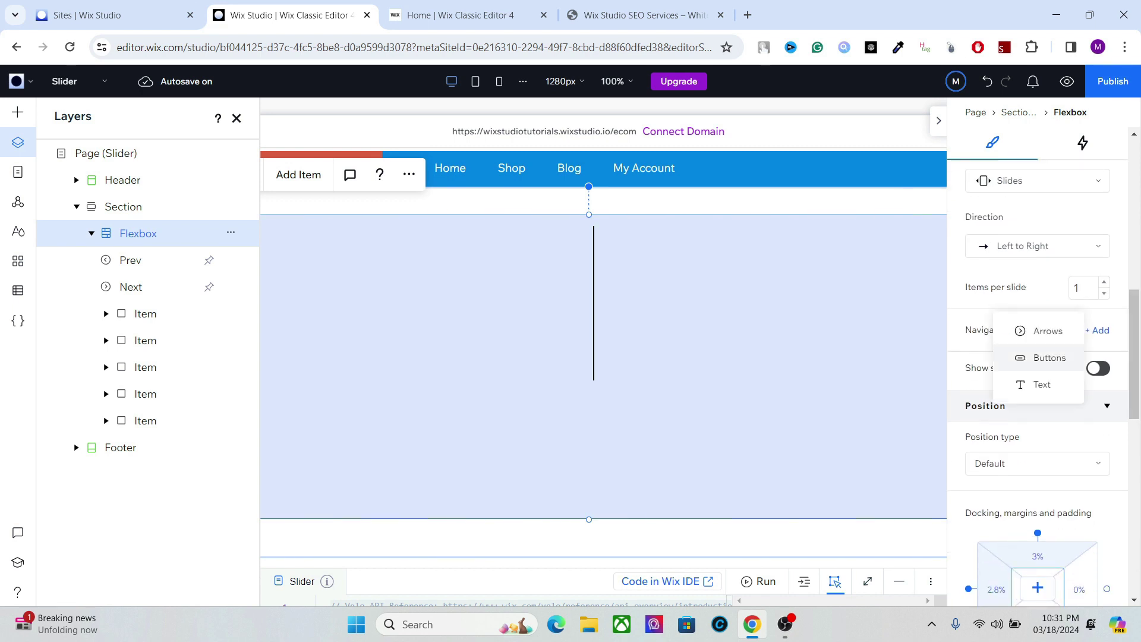
pyautogui.click(1040, 356)
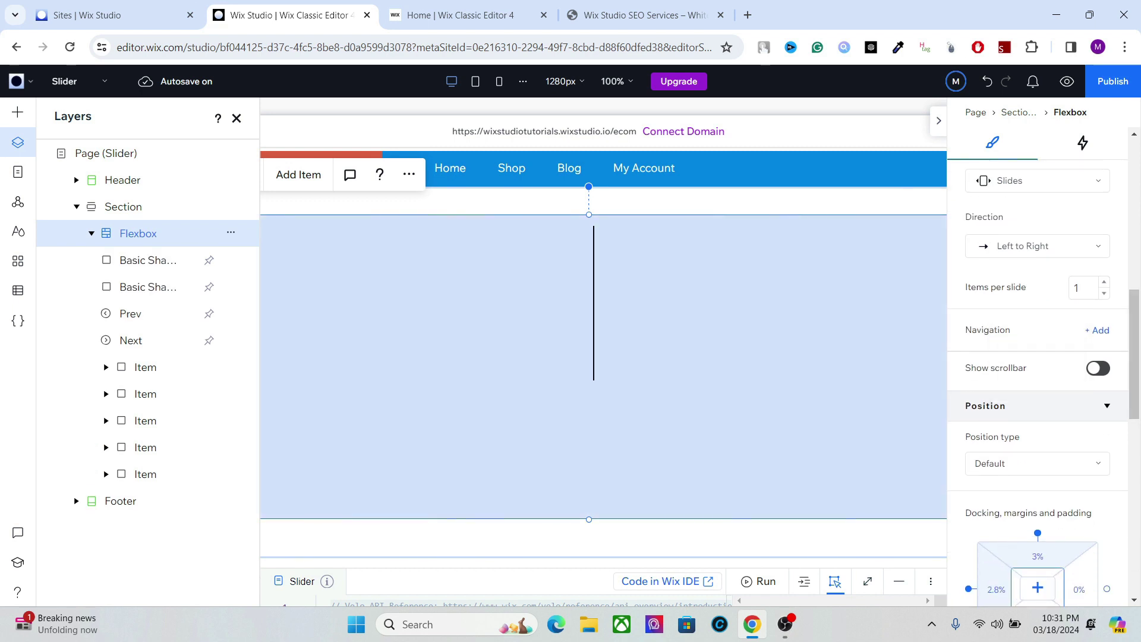
# Step: Delete the Prev and Next buttons from the flexbox, leaving the arrows as its navigation
pyautogui.click(230, 312)
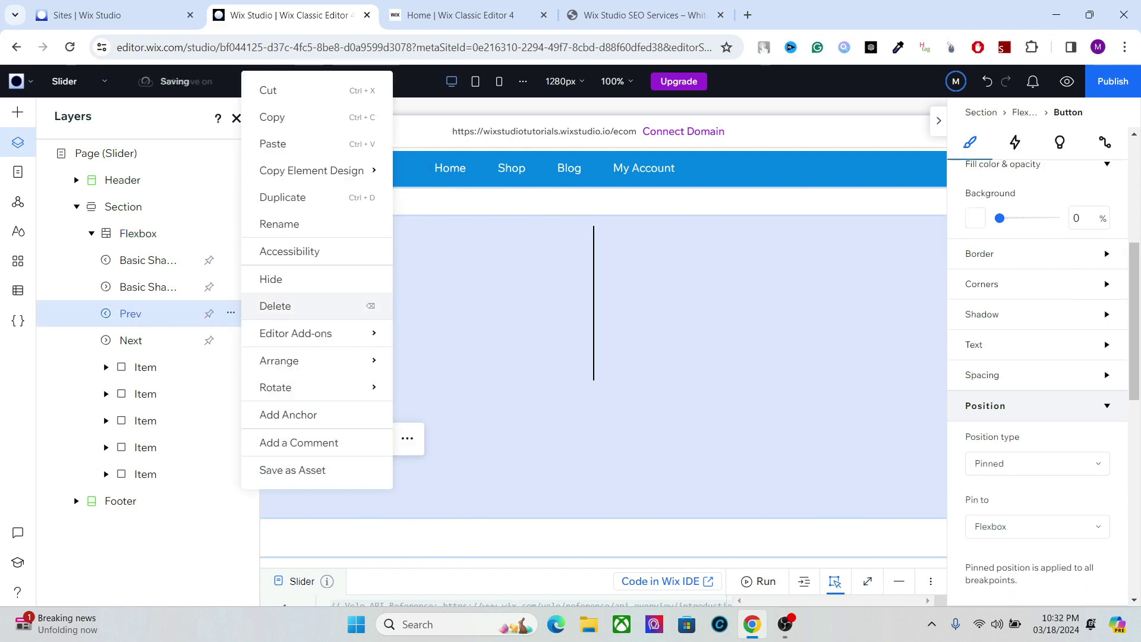
pyautogui.click(275, 306)
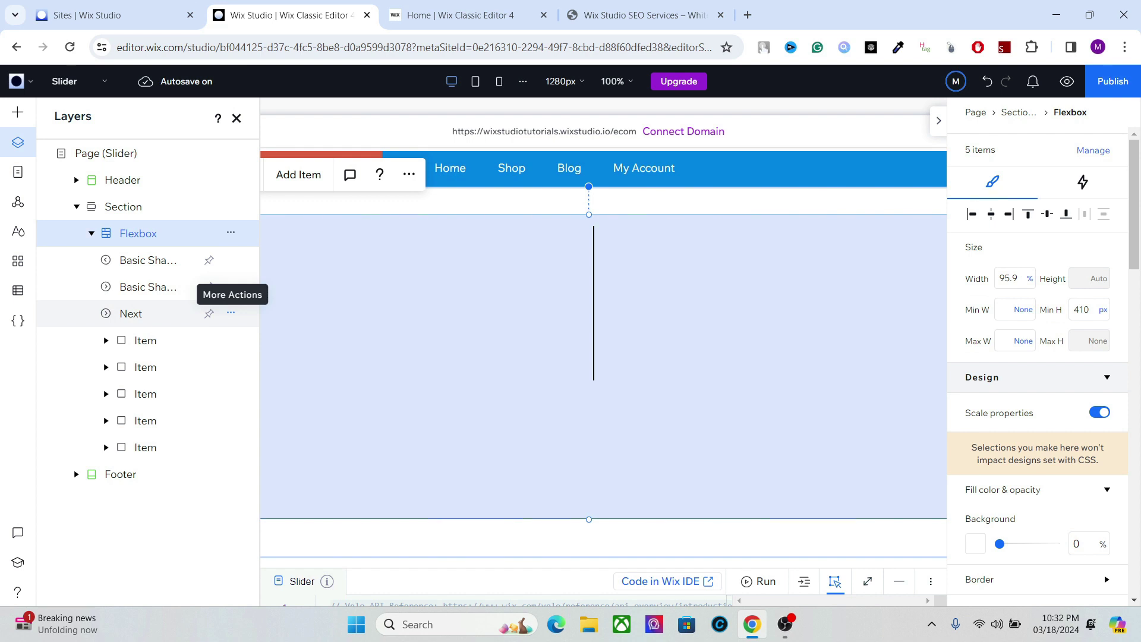
pyautogui.click(231, 312)
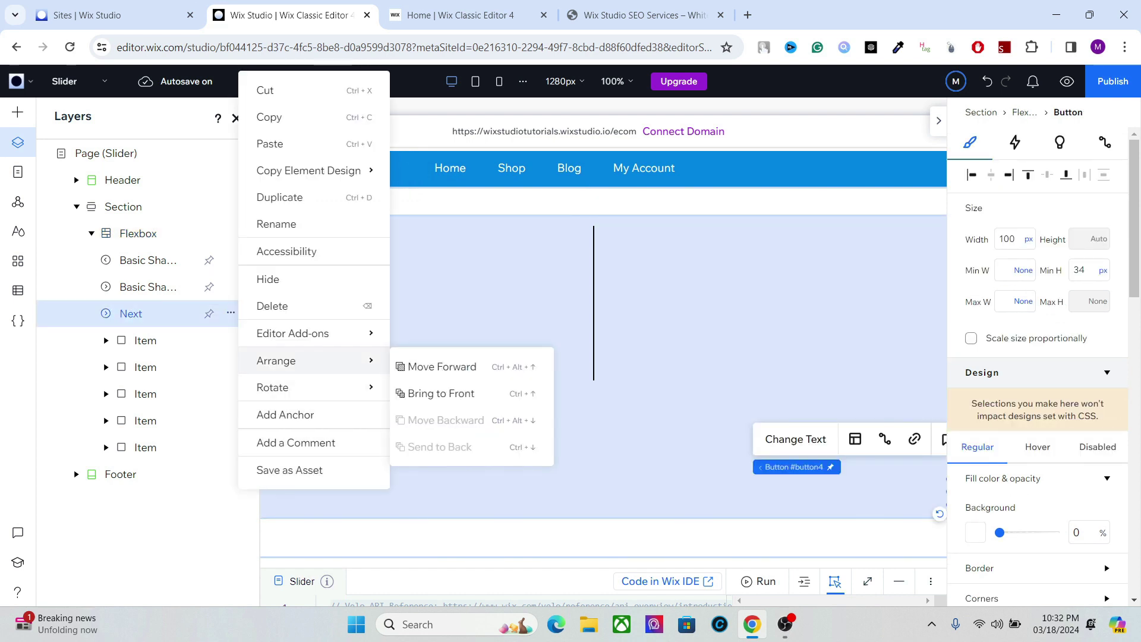
pyautogui.click(275, 306)
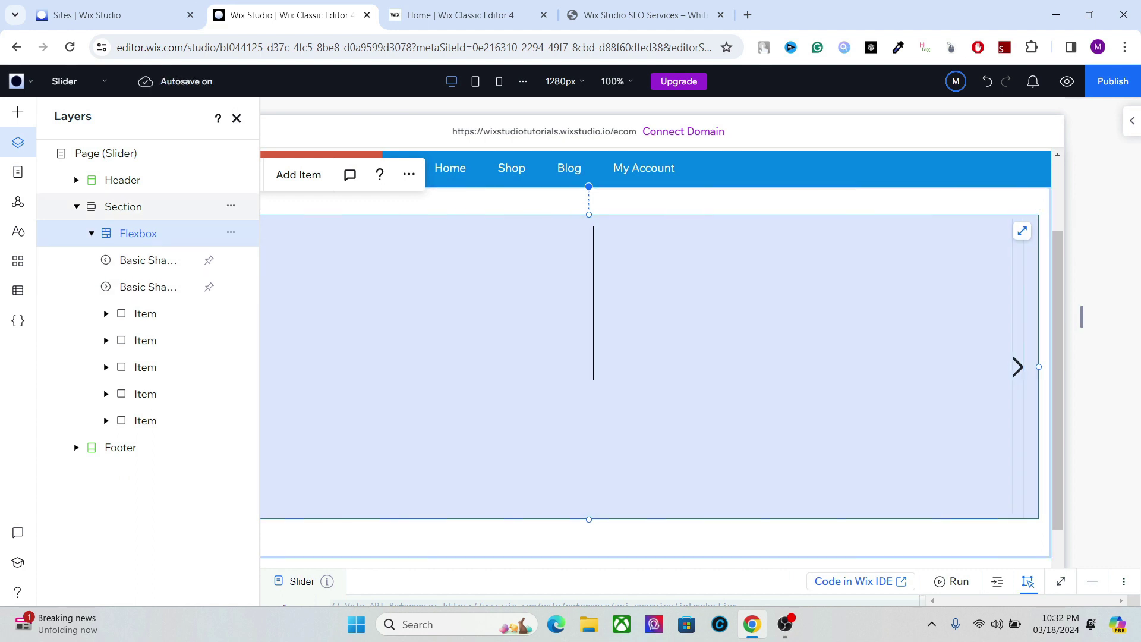
pyautogui.click(236, 118)
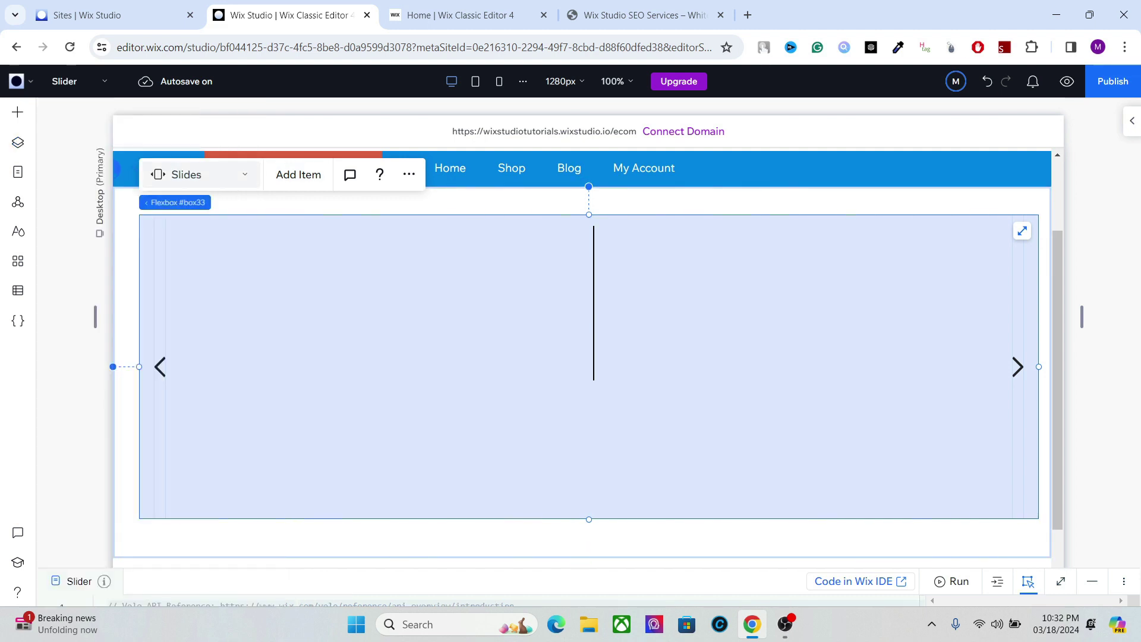
# Step: Review the flexbox's layout, navigation, position and adjust settings
pyautogui.click(1127, 120)
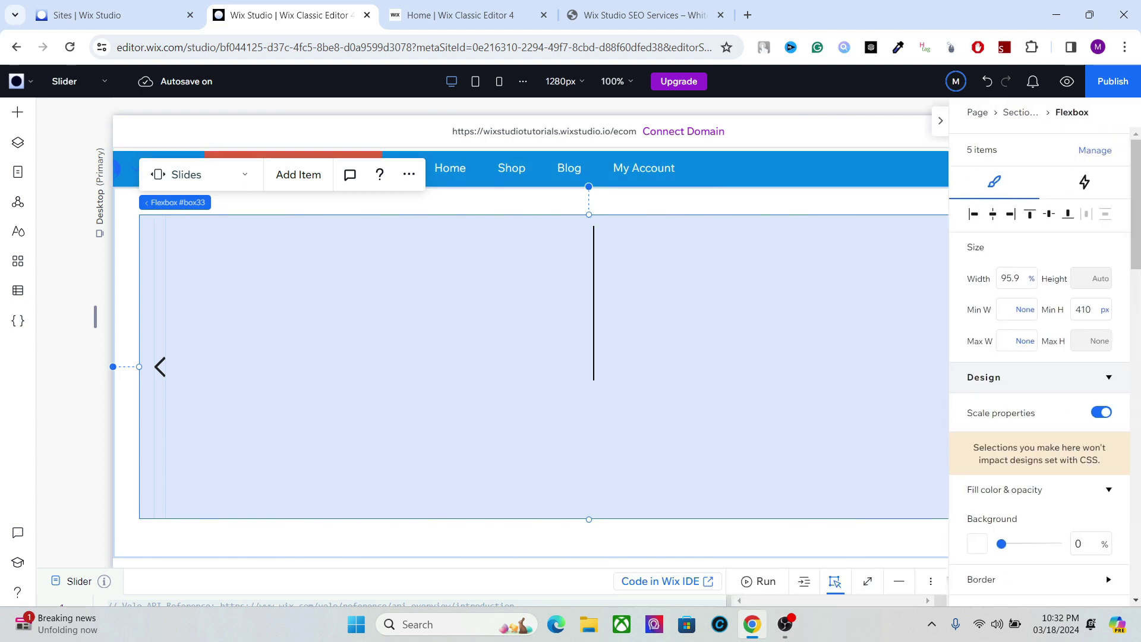
pyautogui.scroll(-4, 1037, 356)
pyautogui.scroll(-3, 1038, 356)
pyautogui.scroll(-2, 1037, 356)
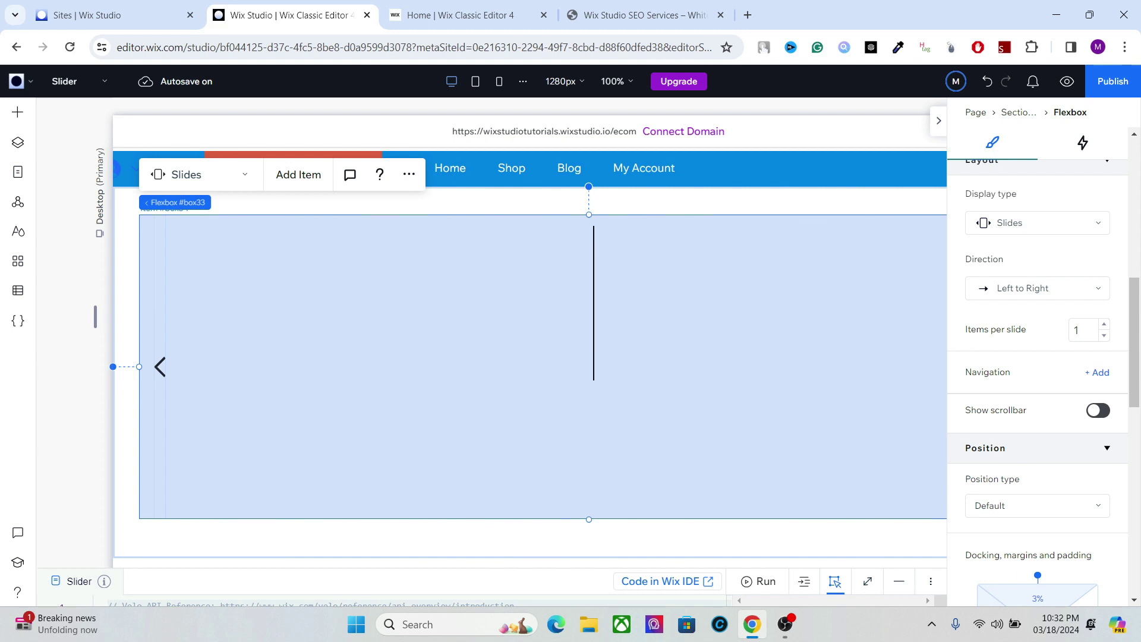
pyautogui.moveTo(1135, 357)
pyautogui.mouseDown()
pyautogui.moveTo(1134, 366)
pyautogui.moveTo(1134, 339)
pyautogui.mouseUp()
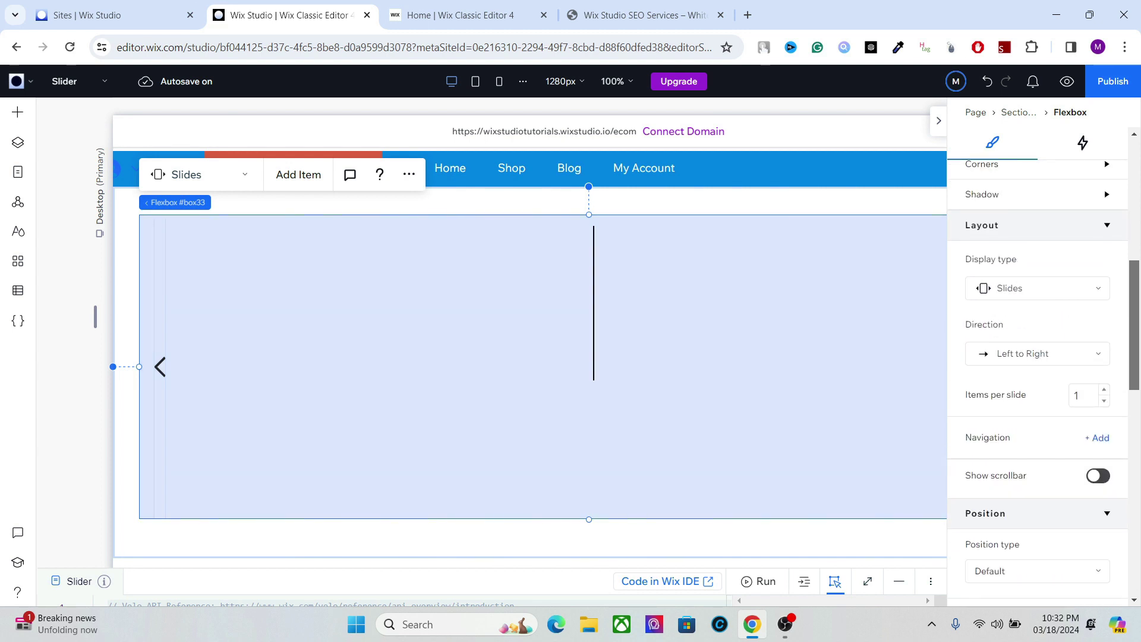
pyautogui.scroll(-5, 1038, 381)
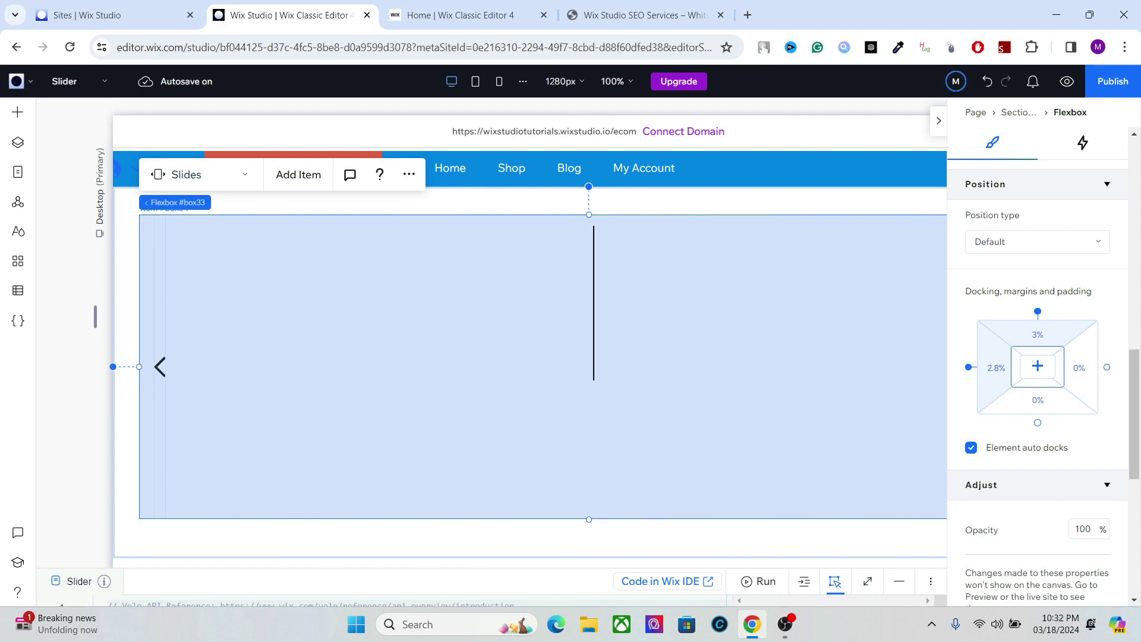
pyautogui.click(938, 121)
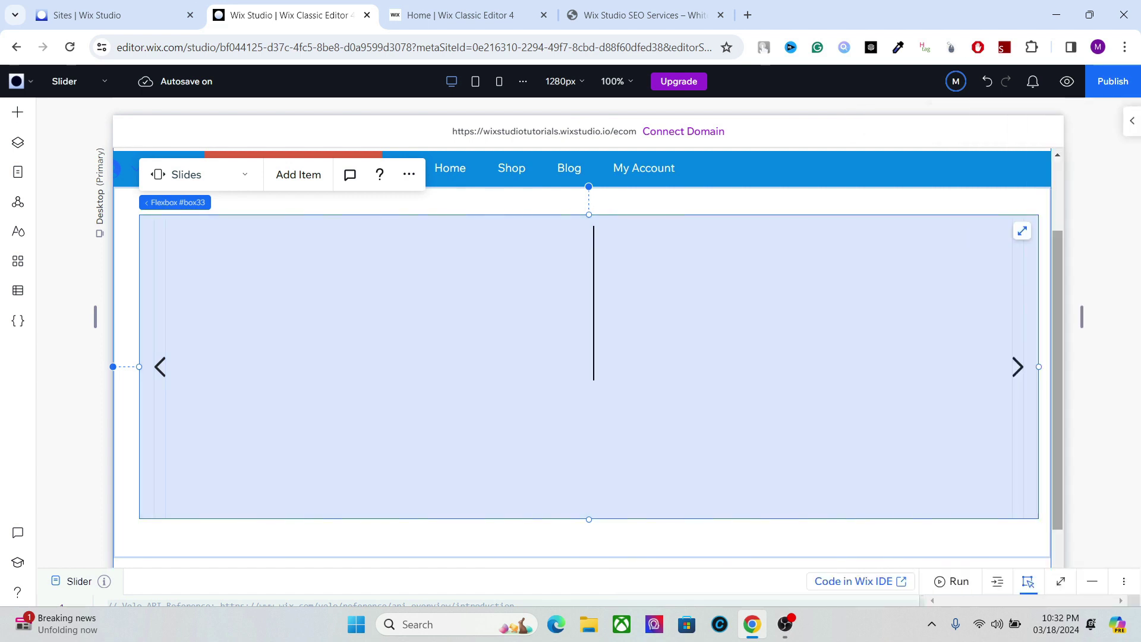
# Step: Add a blank section directly below the section holding the flexbox slider
pyautogui.scroll(-1, 588, 318)
pyautogui.click(582, 489)
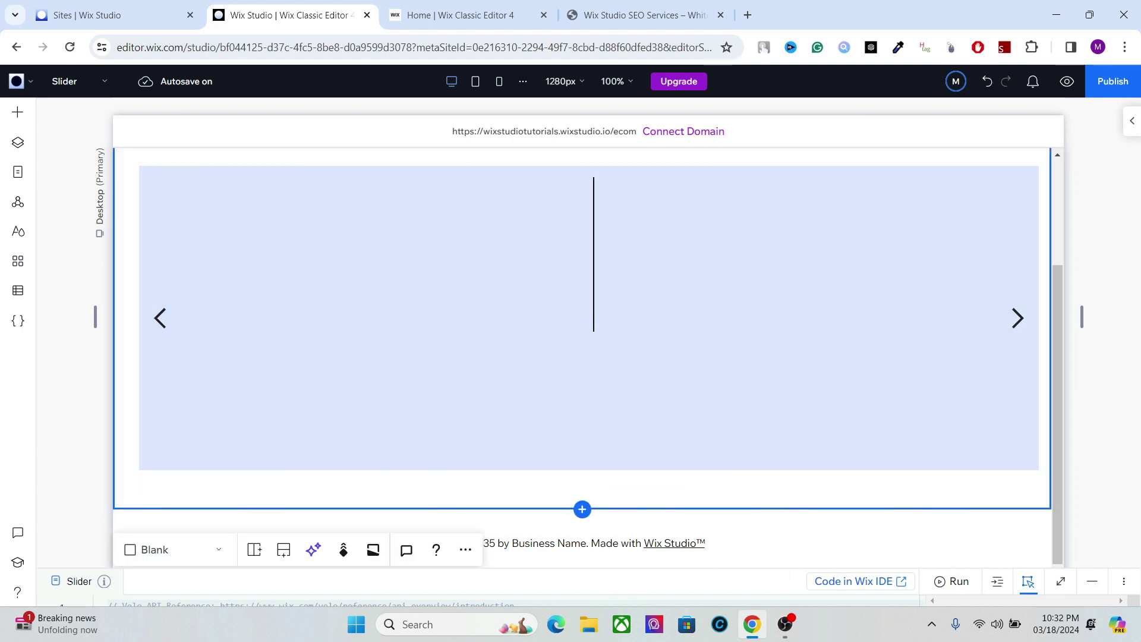
pyautogui.click(582, 509)
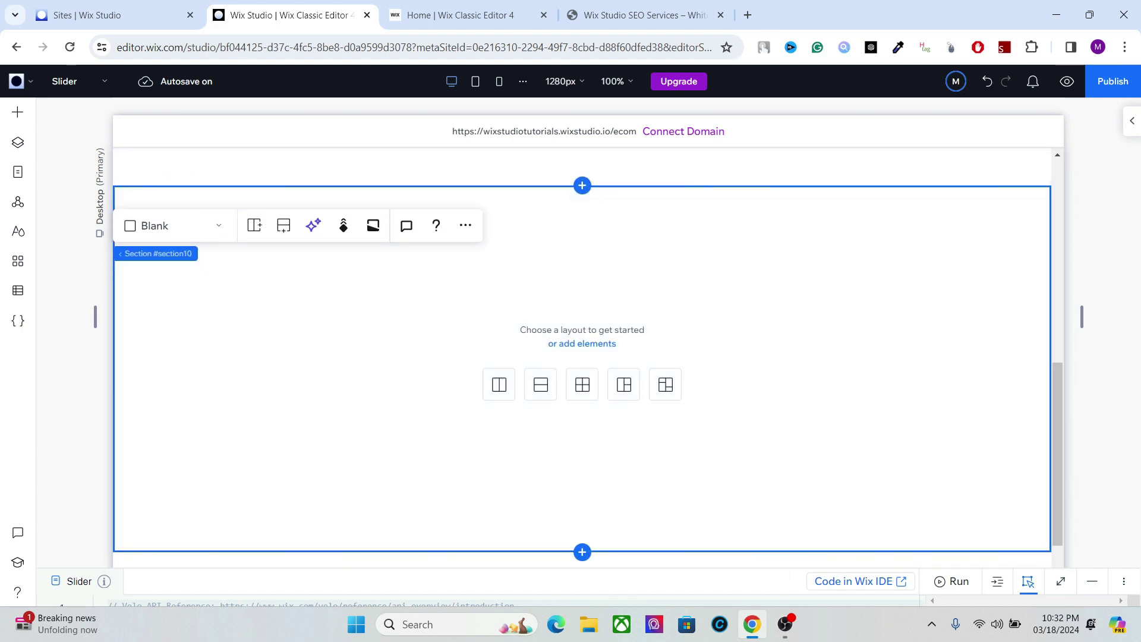
# Step: Place the Featured Products slideshow repeater in the new blank section
pyautogui.click(17, 112)
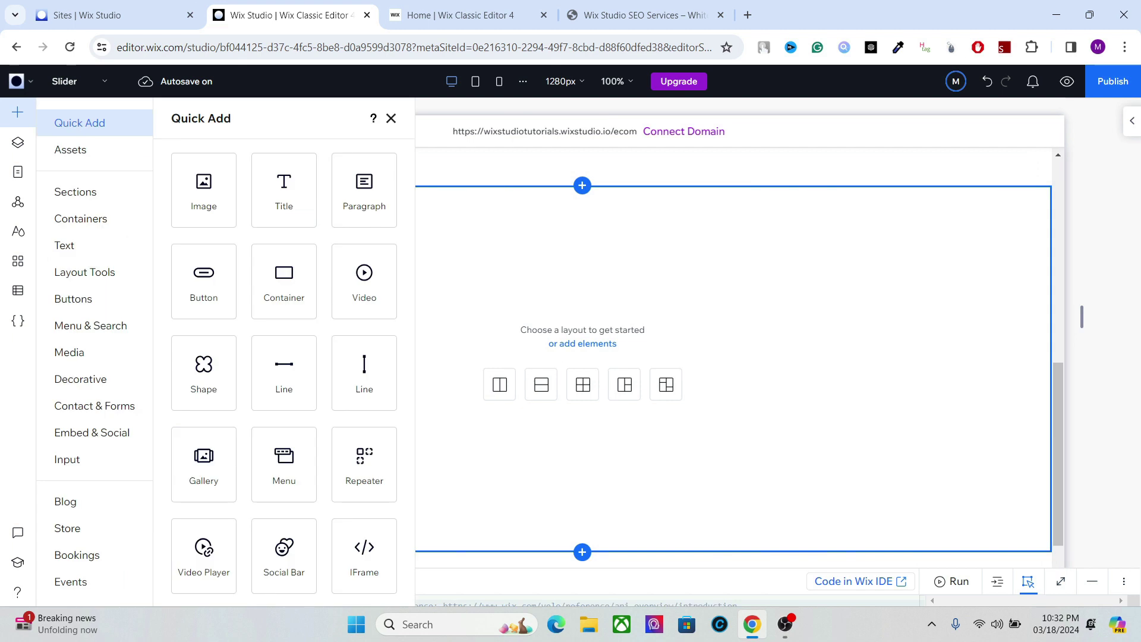
pyautogui.click(84, 272)
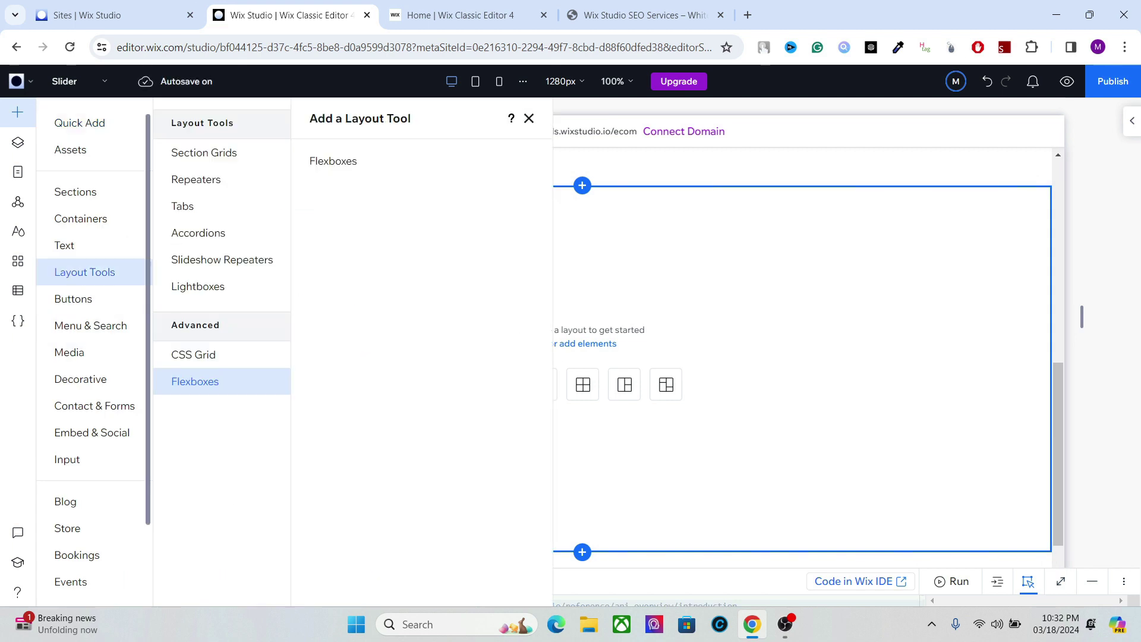
pyautogui.click(222, 259)
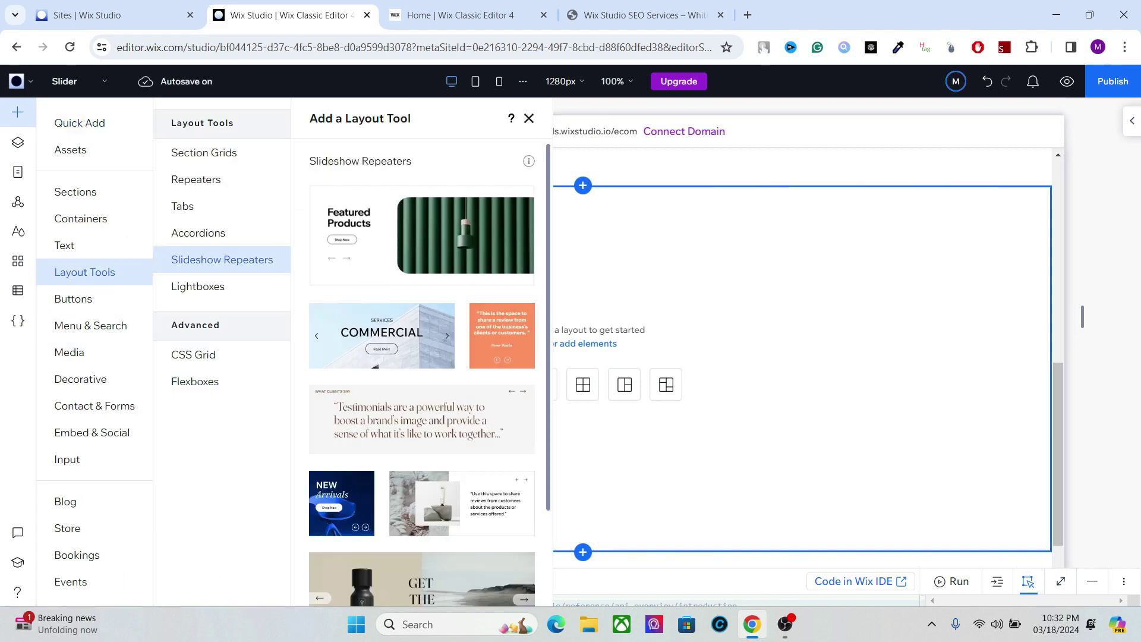
pyautogui.moveTo(421, 235); pyautogui.dragTo(589, 462)
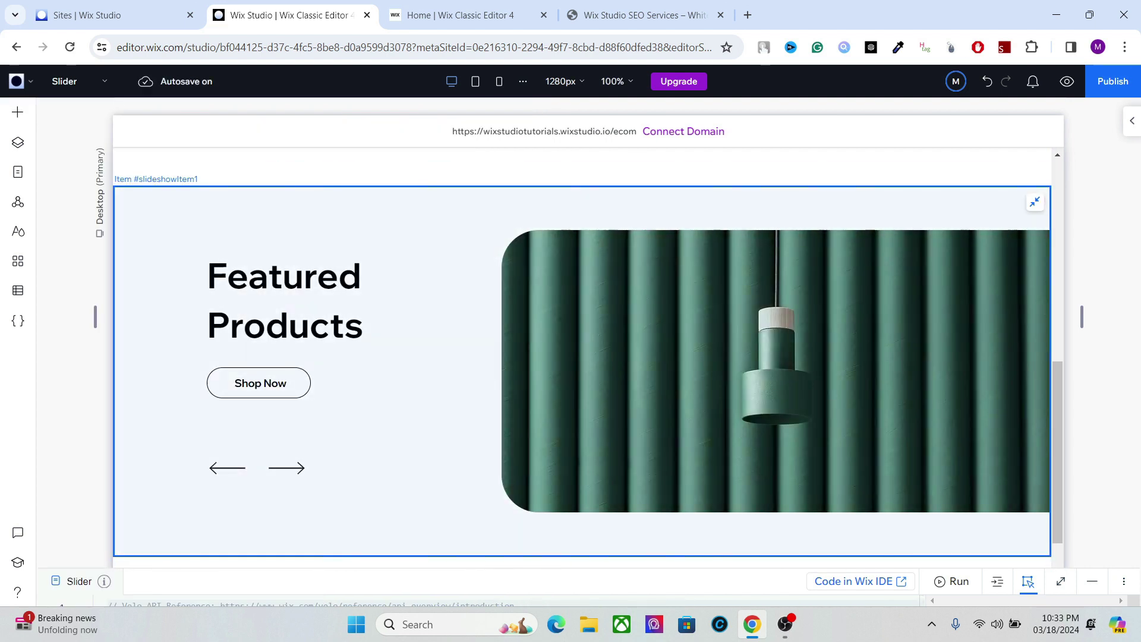
# Step: Delete the green lamp image from the Featured Products slide
pyautogui.click(582, 371)
pyautogui.click(582, 371)
pyautogui.click(629, 371)
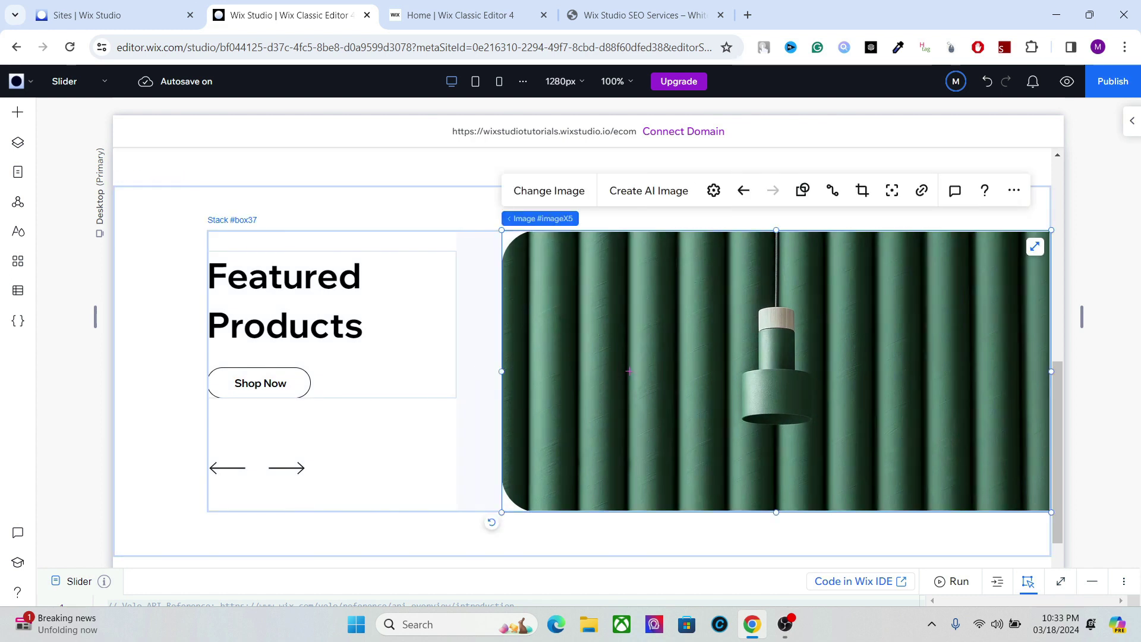
pyautogui.press('Delete')
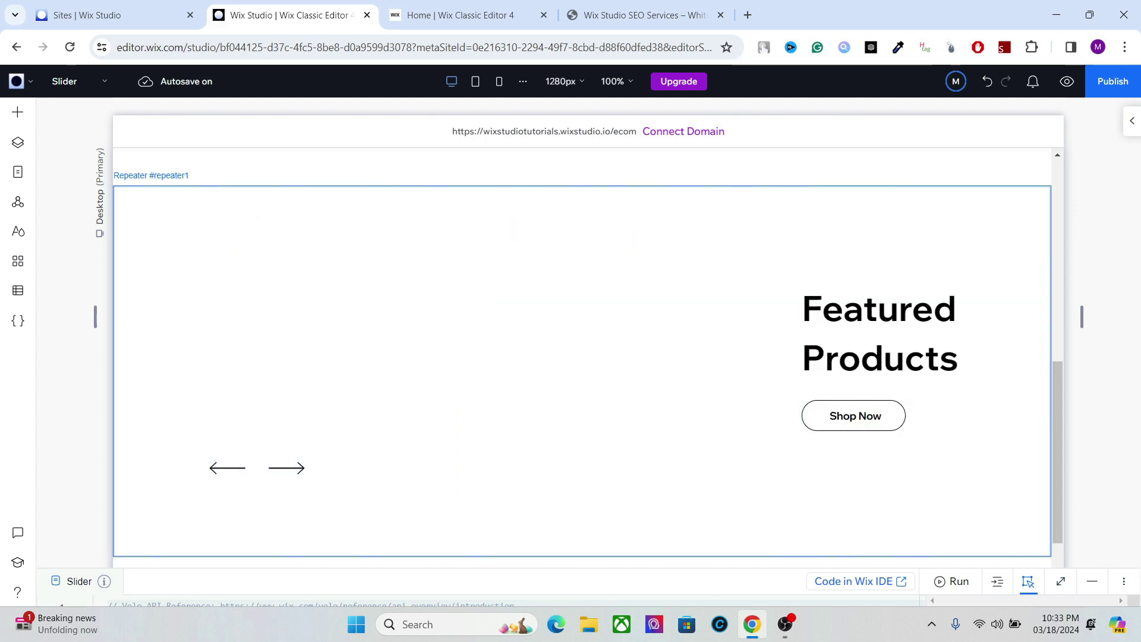
# Step: Preview the page to check the slideshow repeater and the flexbox slider, and return to editing
pyautogui.click(1067, 80)
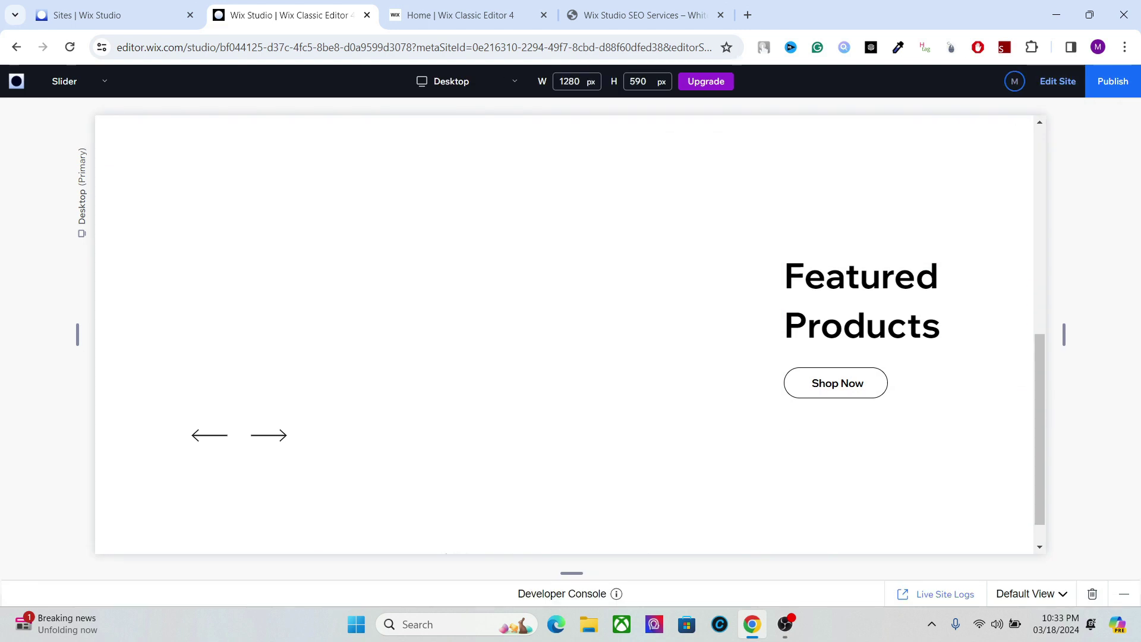
pyautogui.moveTo(1040, 430); pyautogui.dragTo(1040, 407)
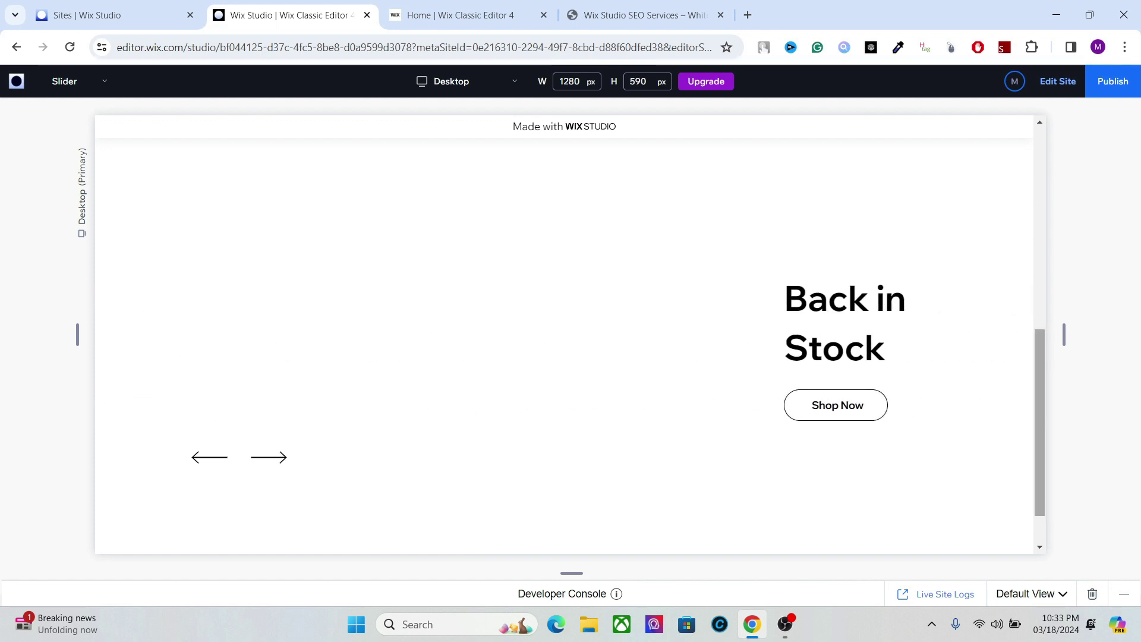
pyautogui.moveTo(1040, 422); pyautogui.dragTo(1040, 262)
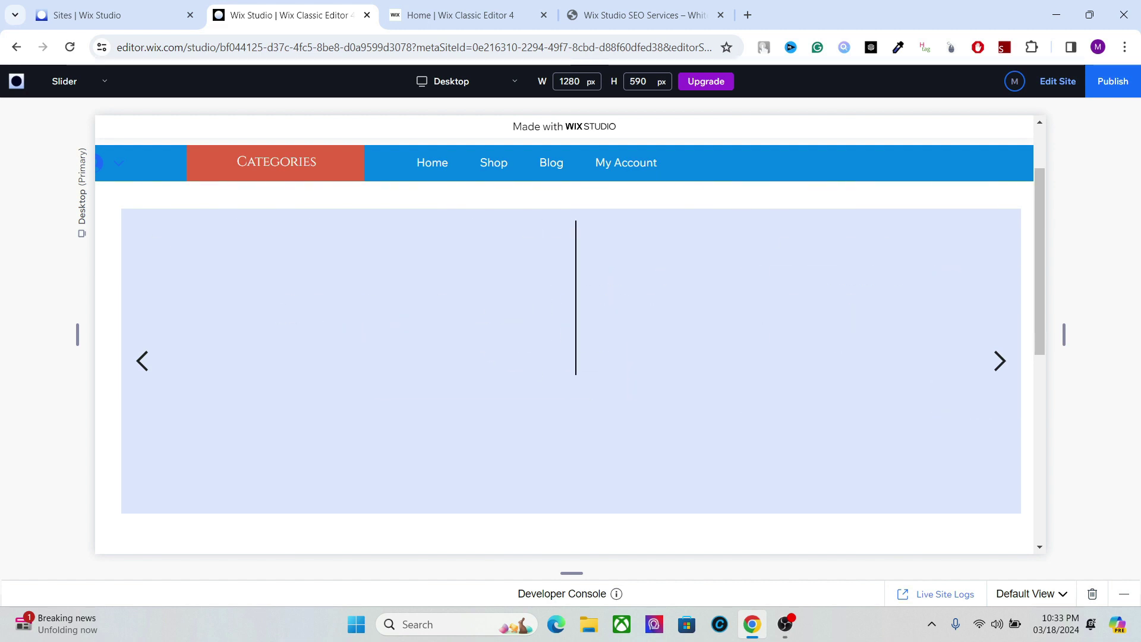
pyautogui.click(1057, 80)
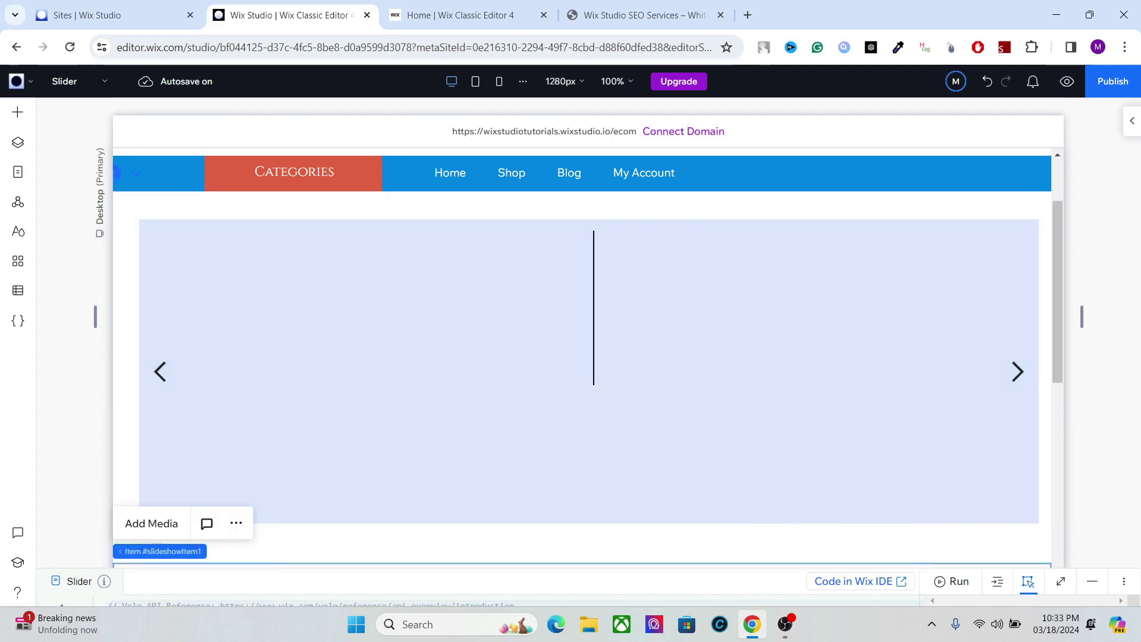
# Step: Move the third item of the flexbox slider to the first position in the layer order
pyautogui.click(18, 142)
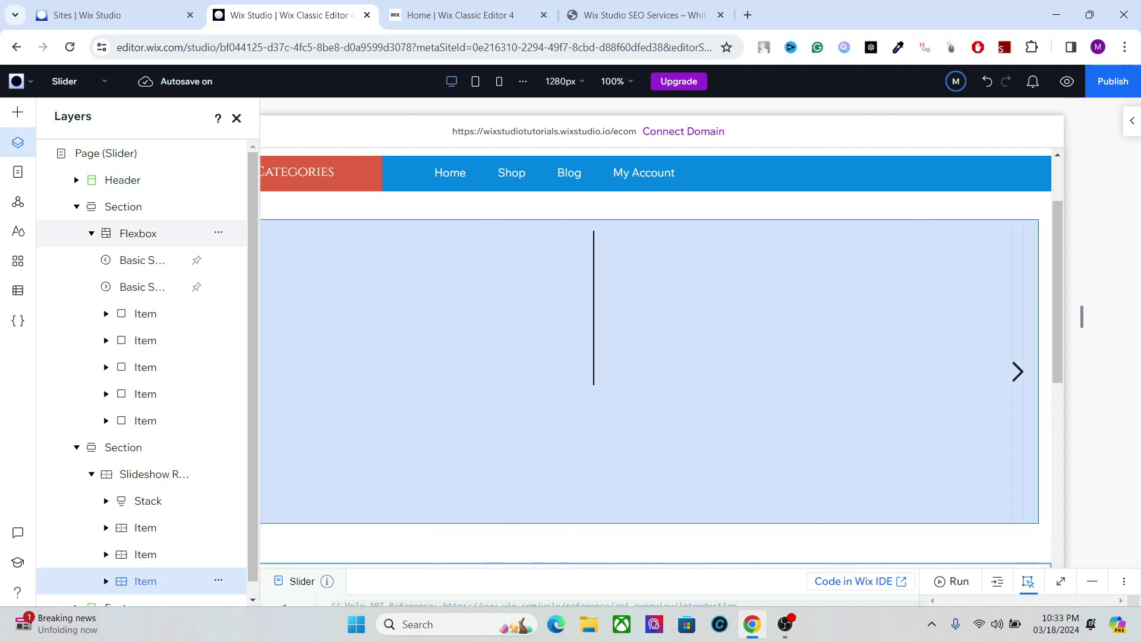
pyautogui.click(145, 313)
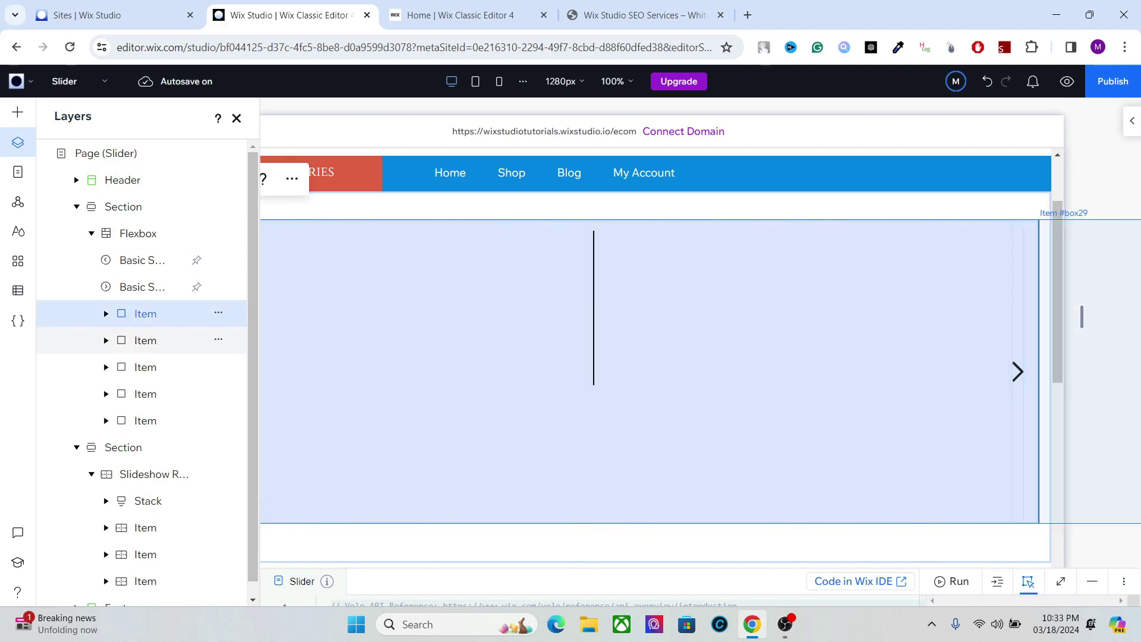
pyautogui.click(145, 340)
pyautogui.click(145, 367)
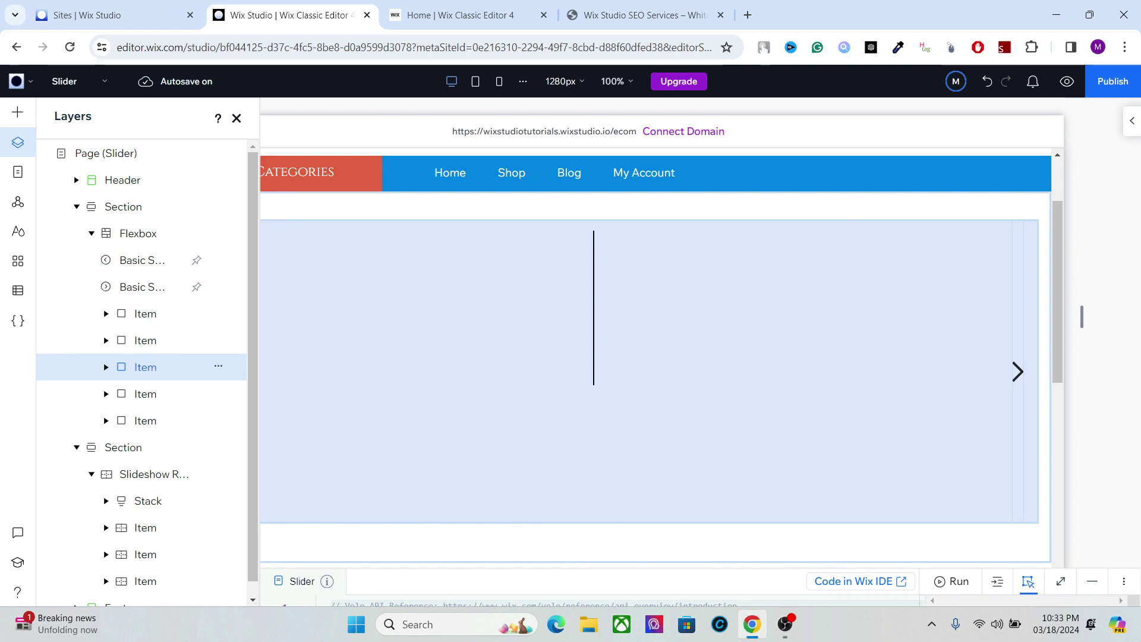
pyautogui.moveTo(145, 367); pyautogui.dragTo(154, 302)
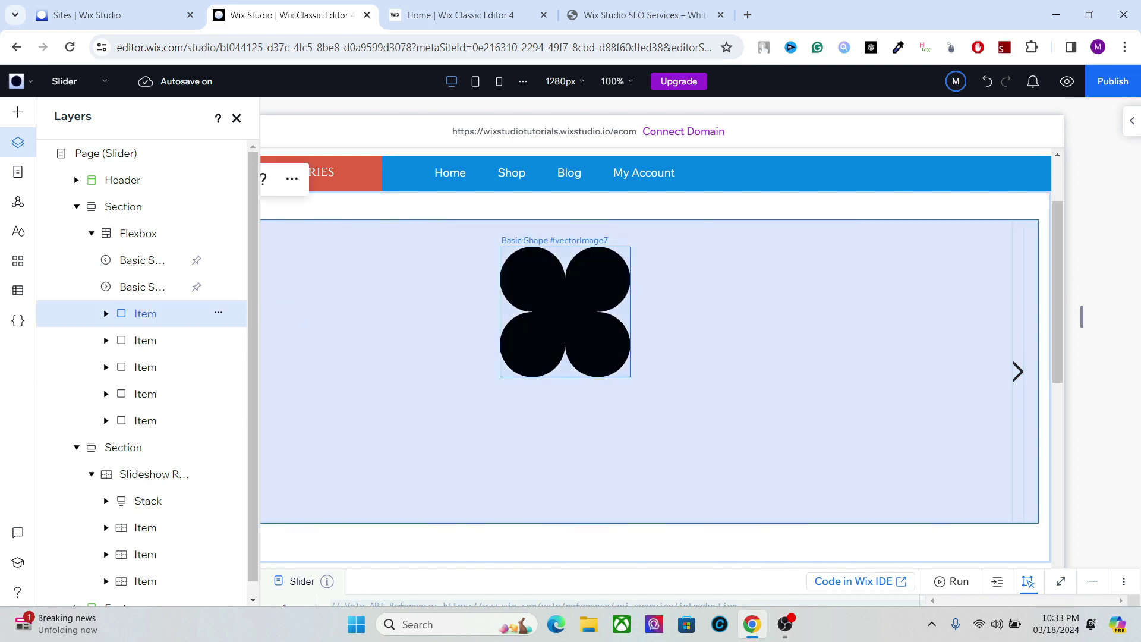